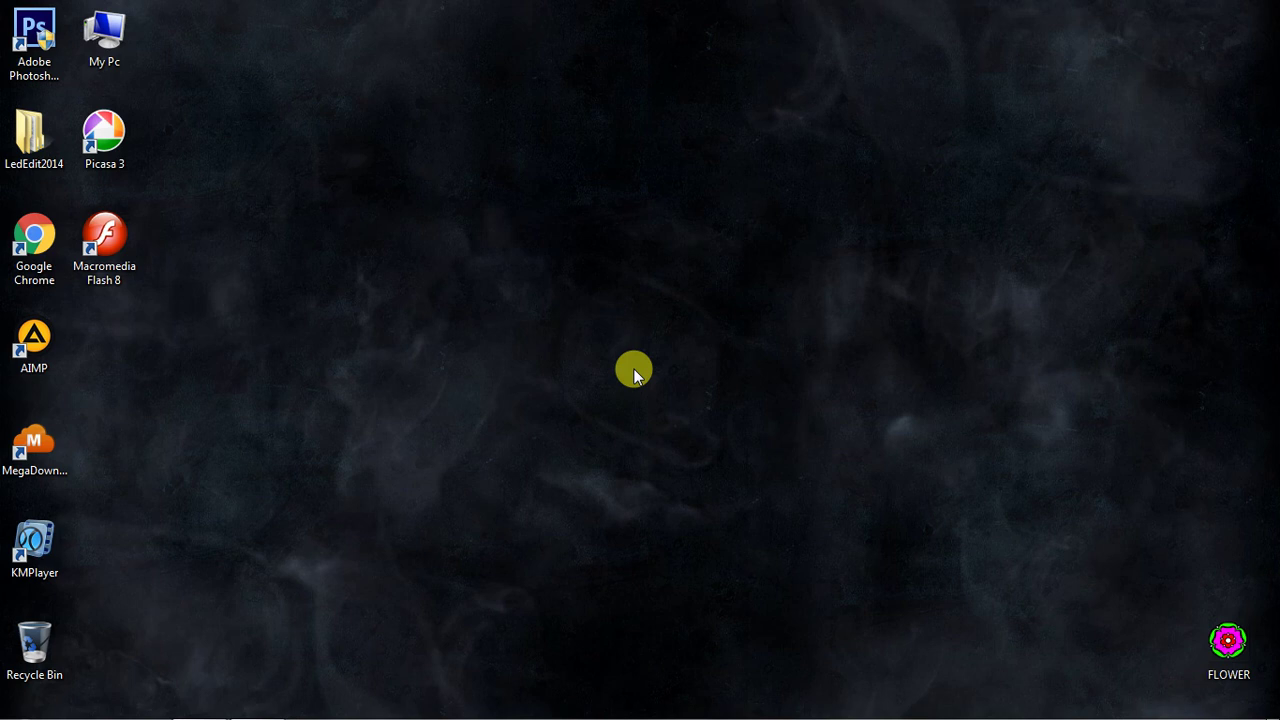
Step: Start Macromedia Flash 8 from its desktop icon
left_click(101, 278)
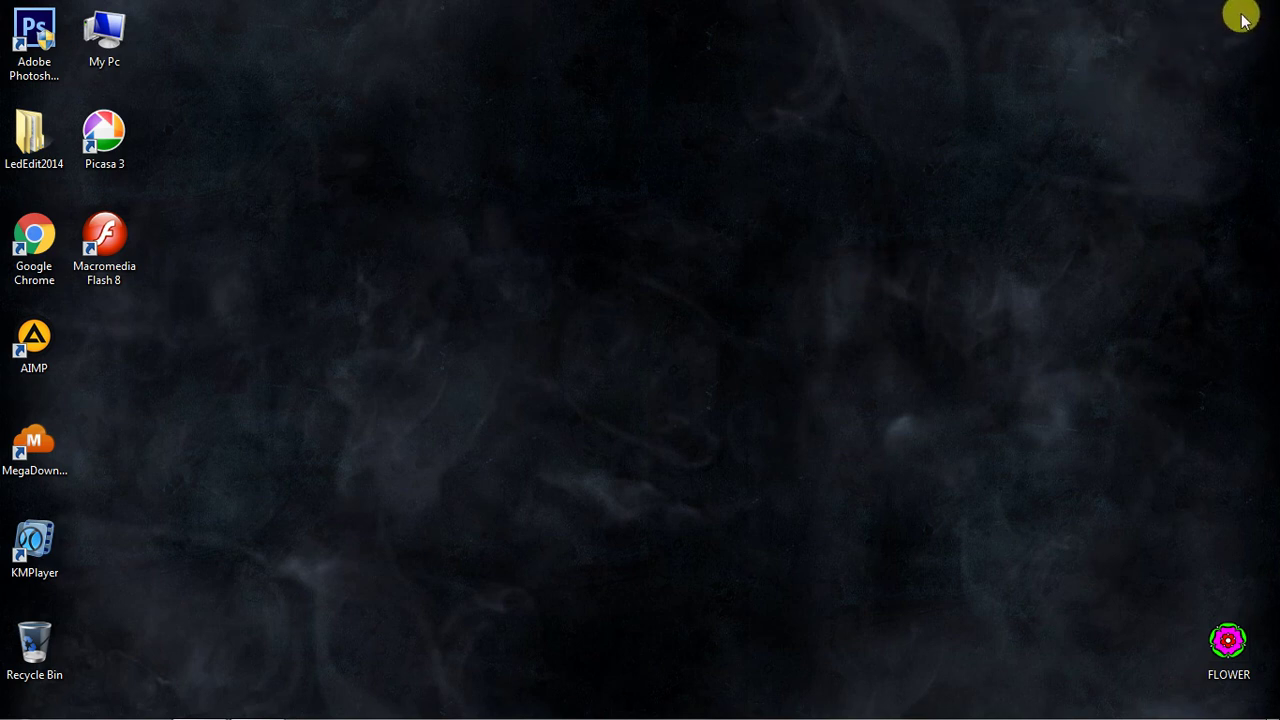
double_click(106, 257)
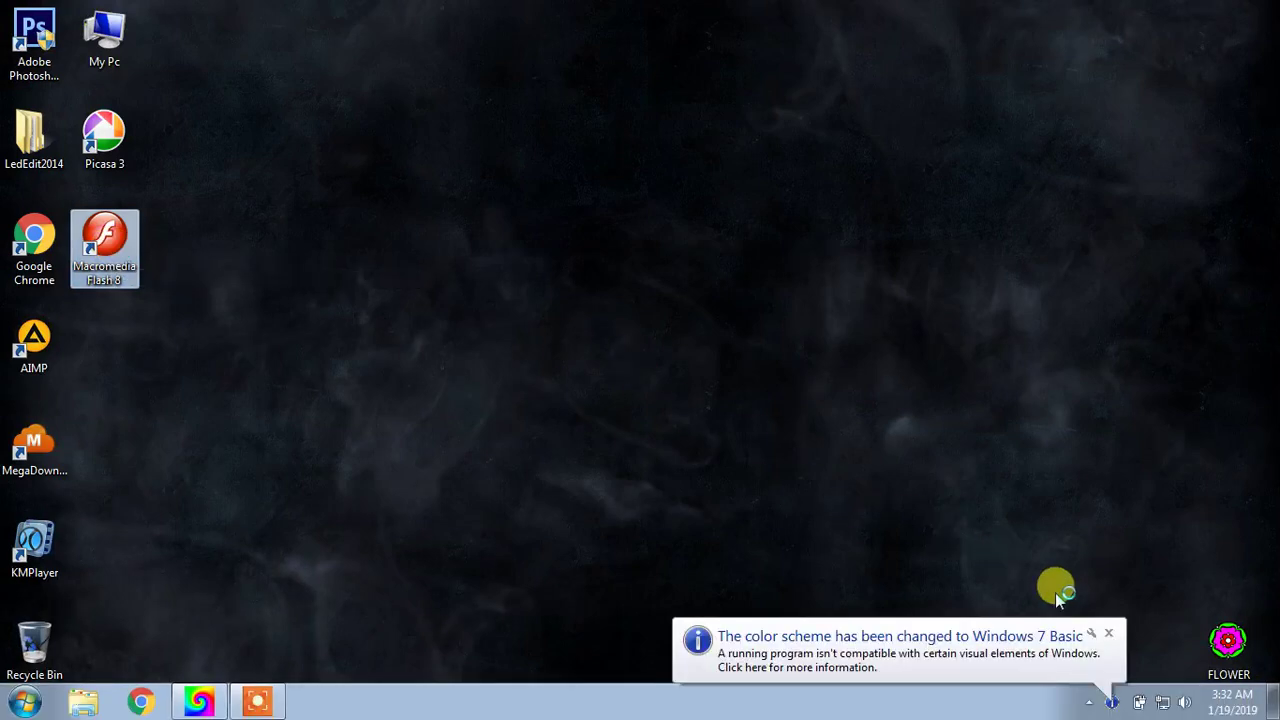
Step: Dismiss the colour-scheme notice and create a new Flash Document, Untitled-1
left_click(1108, 633)
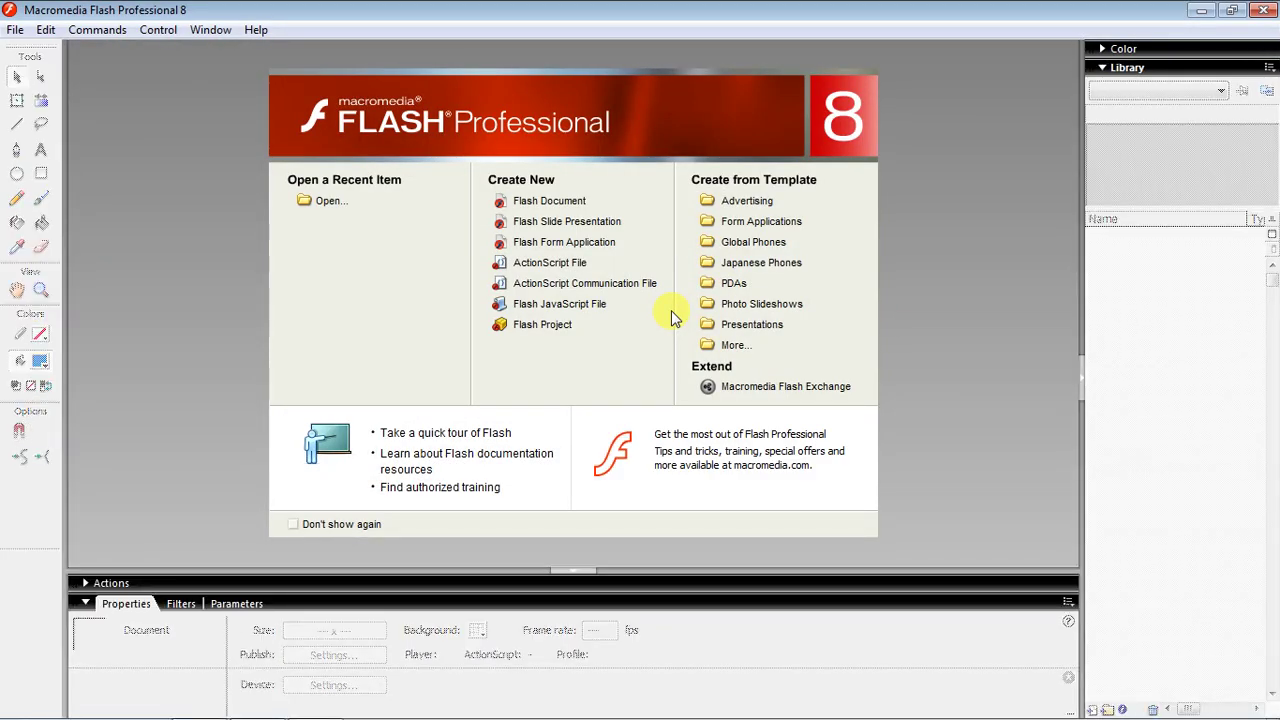
left_click(555, 205)
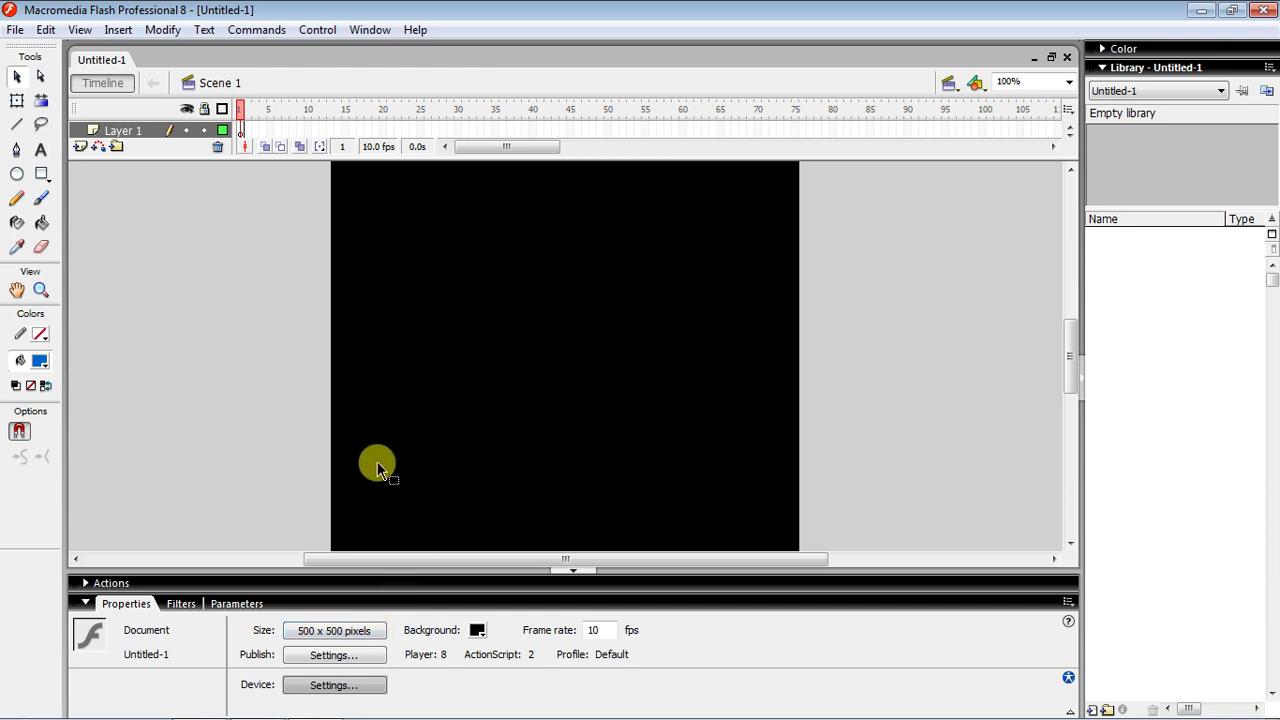
left_click(364, 632)
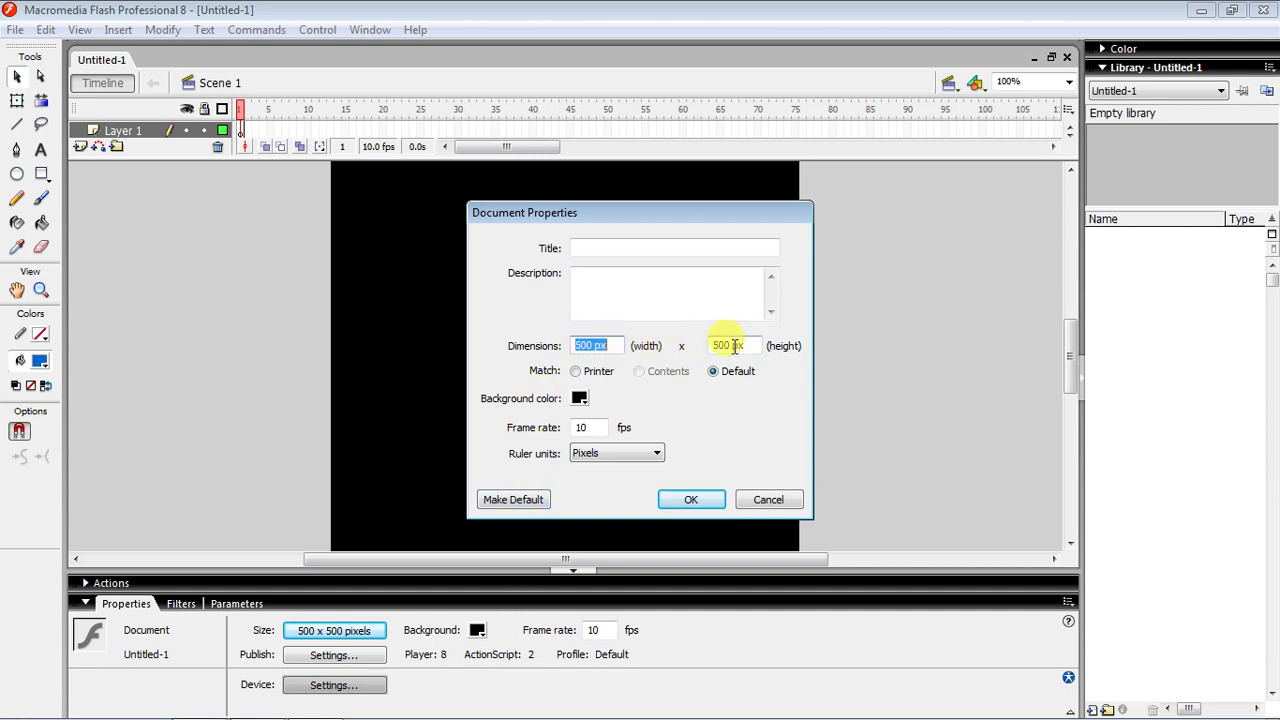
left_click(578, 400)
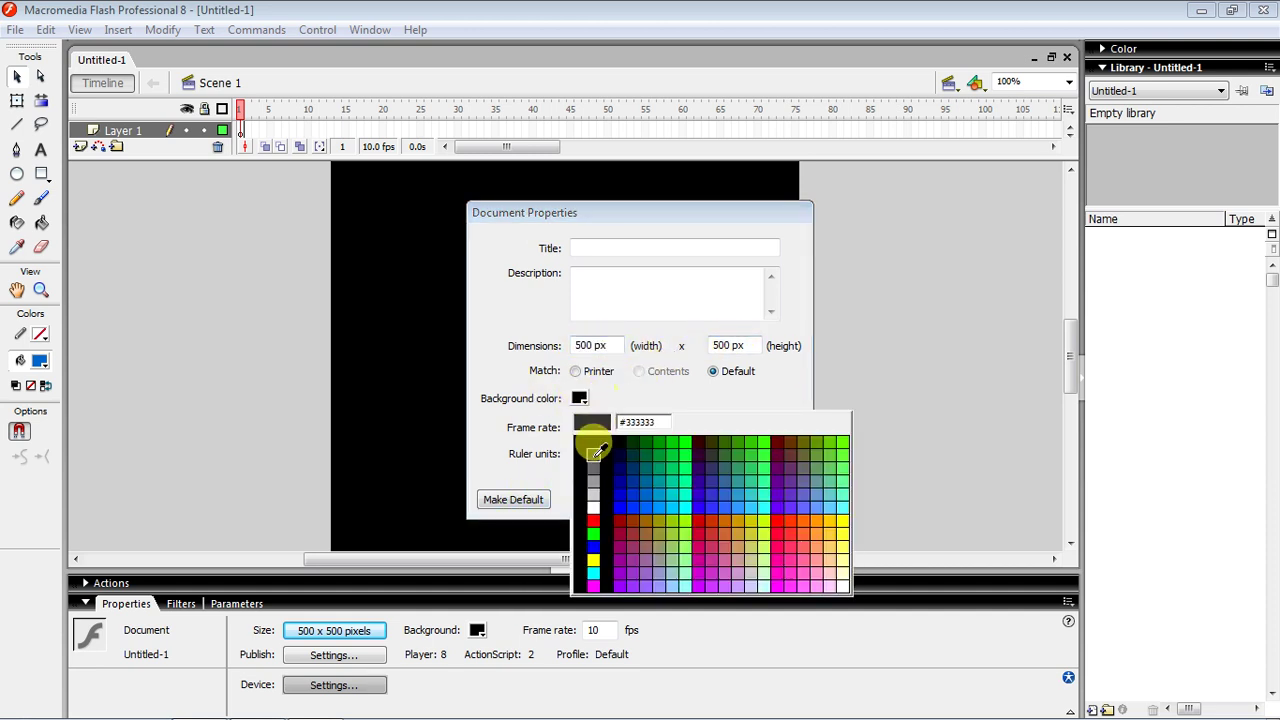
left_click(603, 450)
double_click(586, 427)
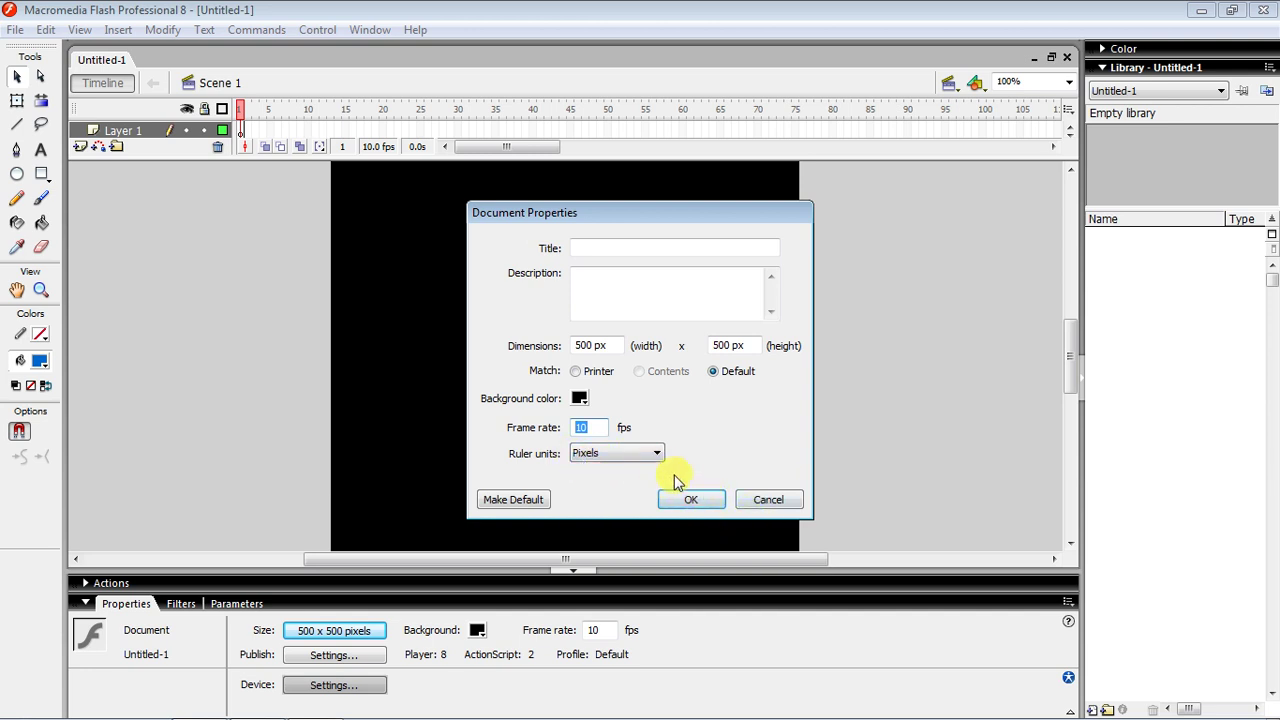
left_click(698, 500)
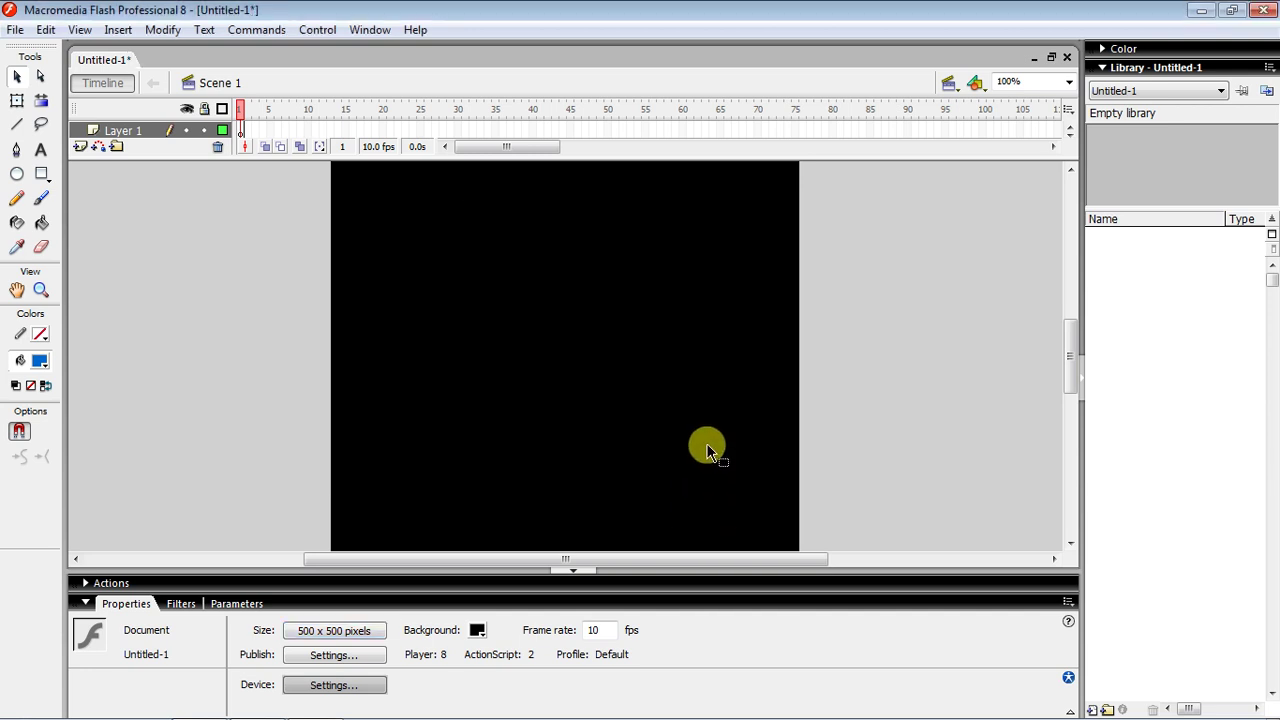
left_click(80, 30)
Step: Zoom the stage view to 50% and import the FLOWER image from the Desktop onto the stage
left_click(172, 99)
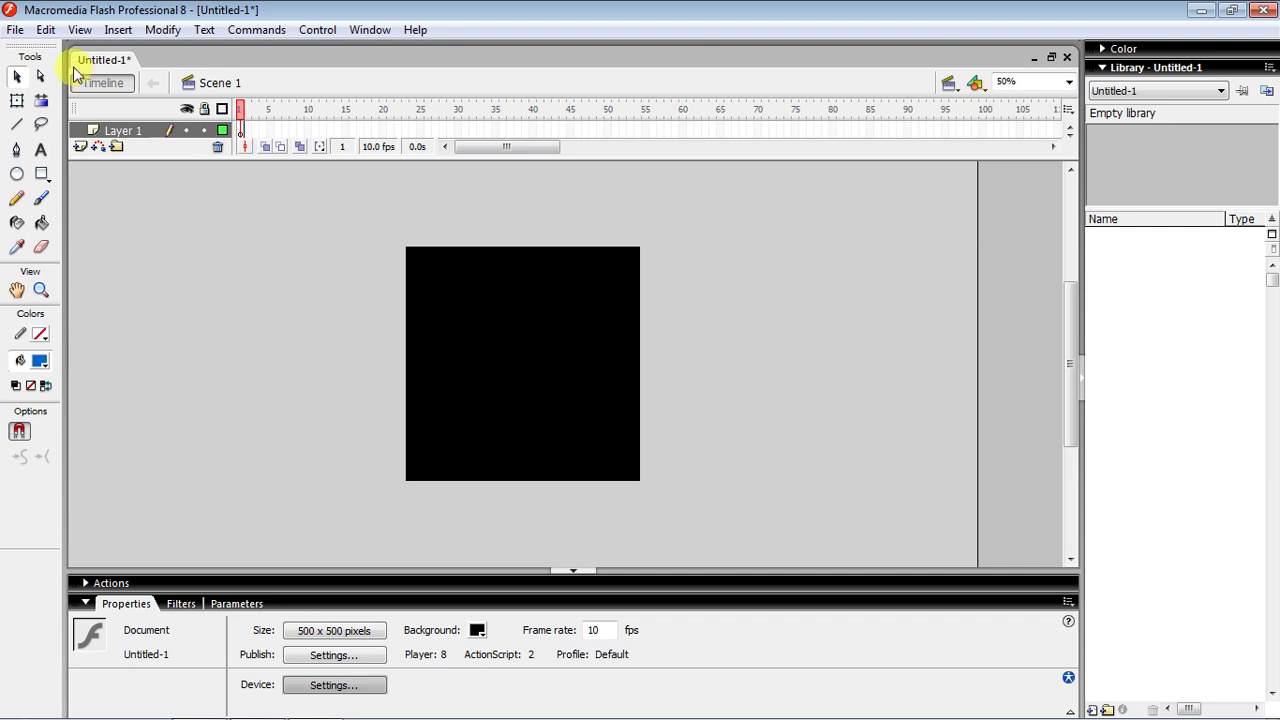
left_click(18, 30)
mouse_move(50, 314)
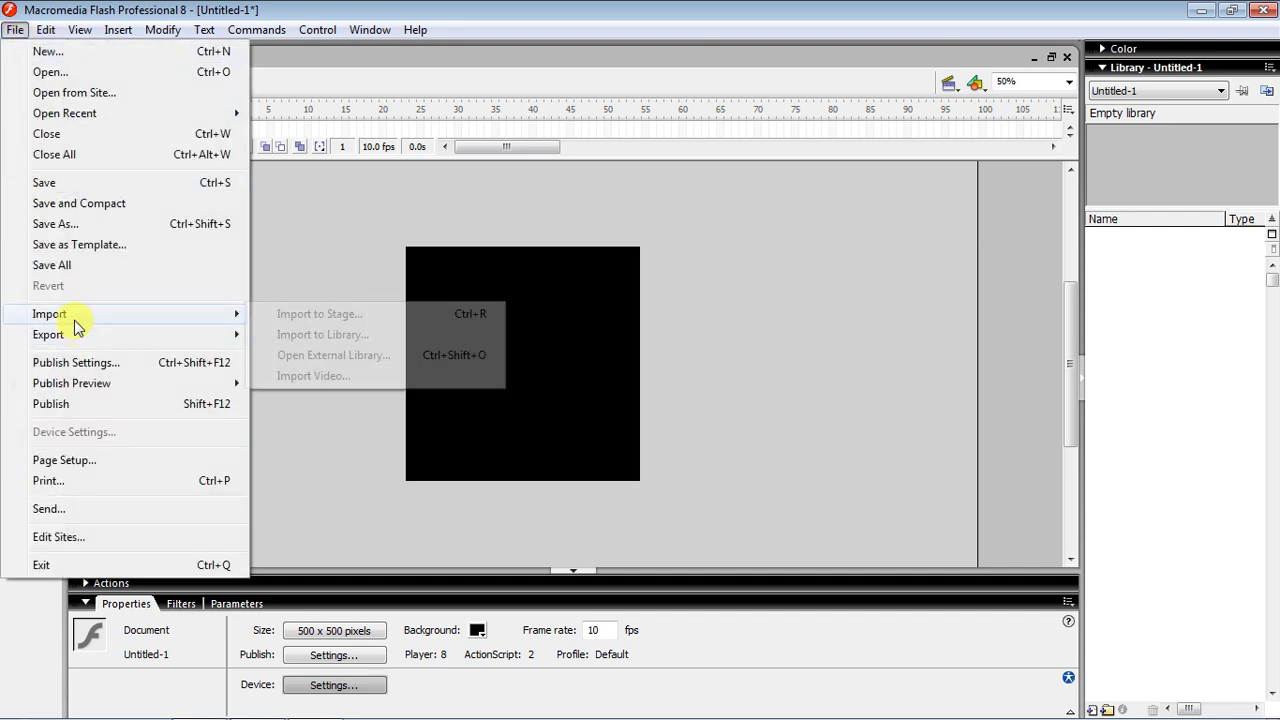
left_click(380, 316)
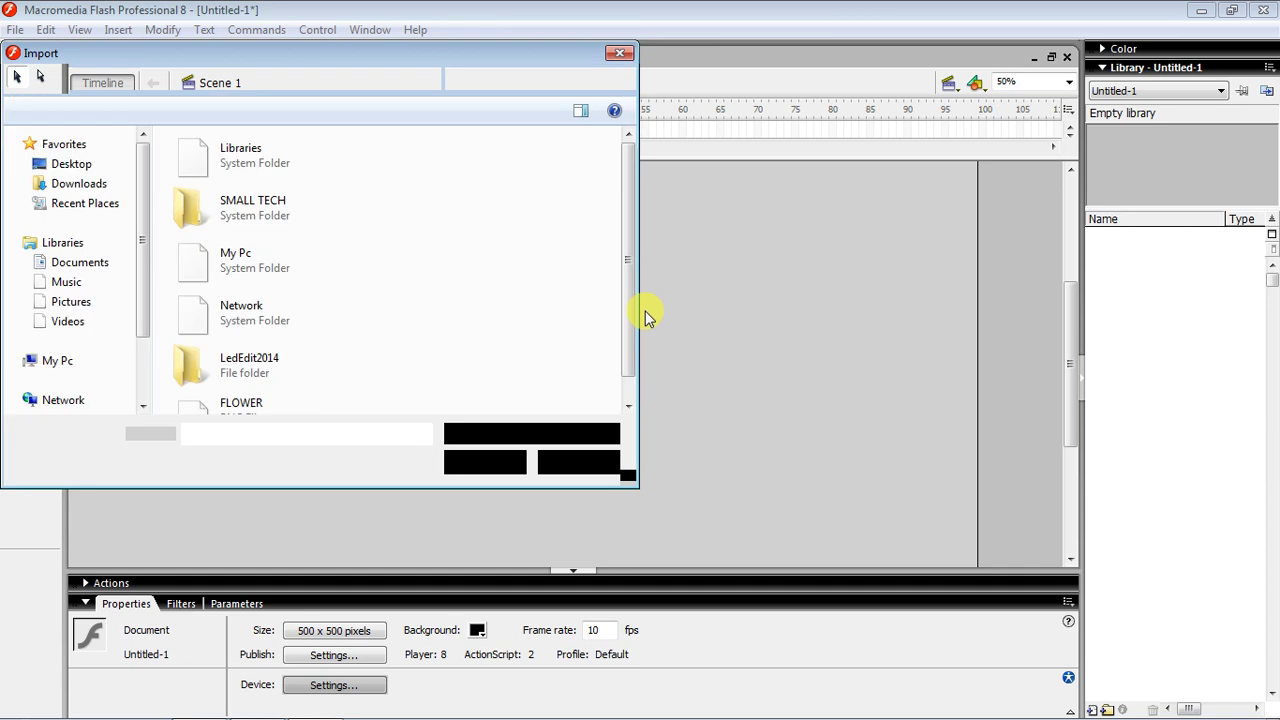
left_click_drag(621, 252, 623, 286)
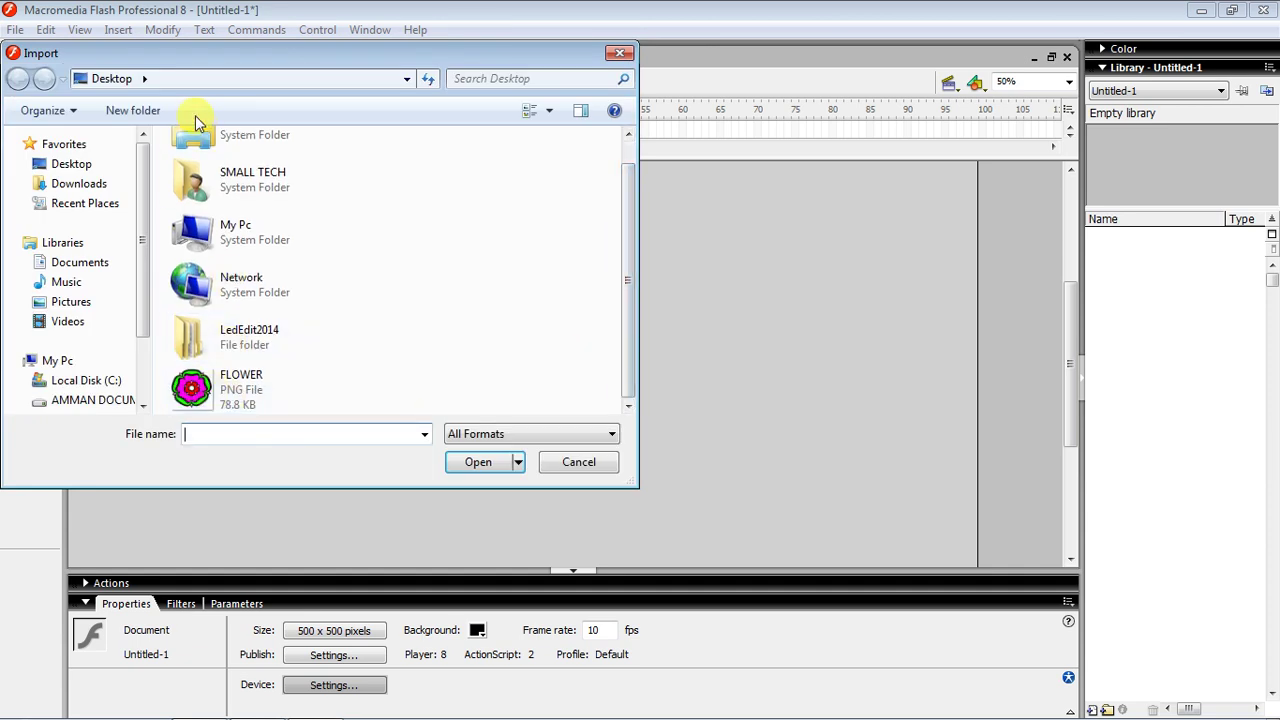
left_click(258, 393)
double_click(258, 390)
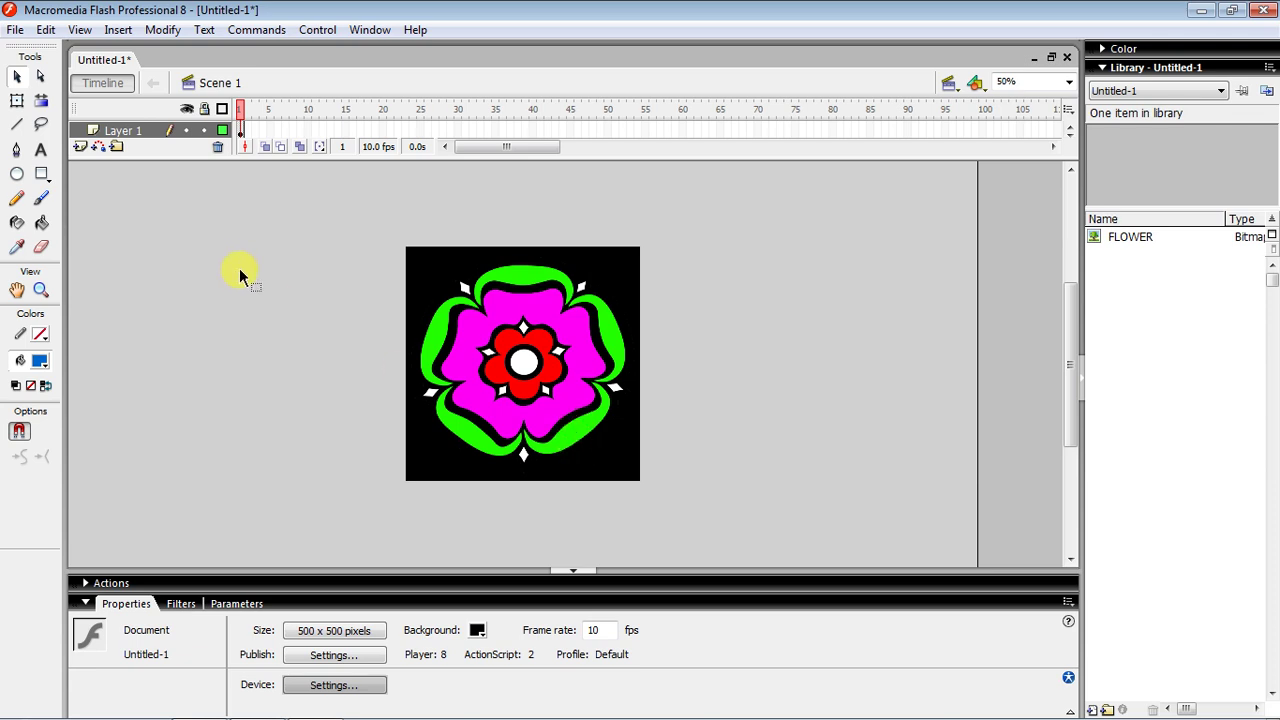
Step: Give frame 1 a motion tween that rotates the flower clockwise once
left_click(240, 131)
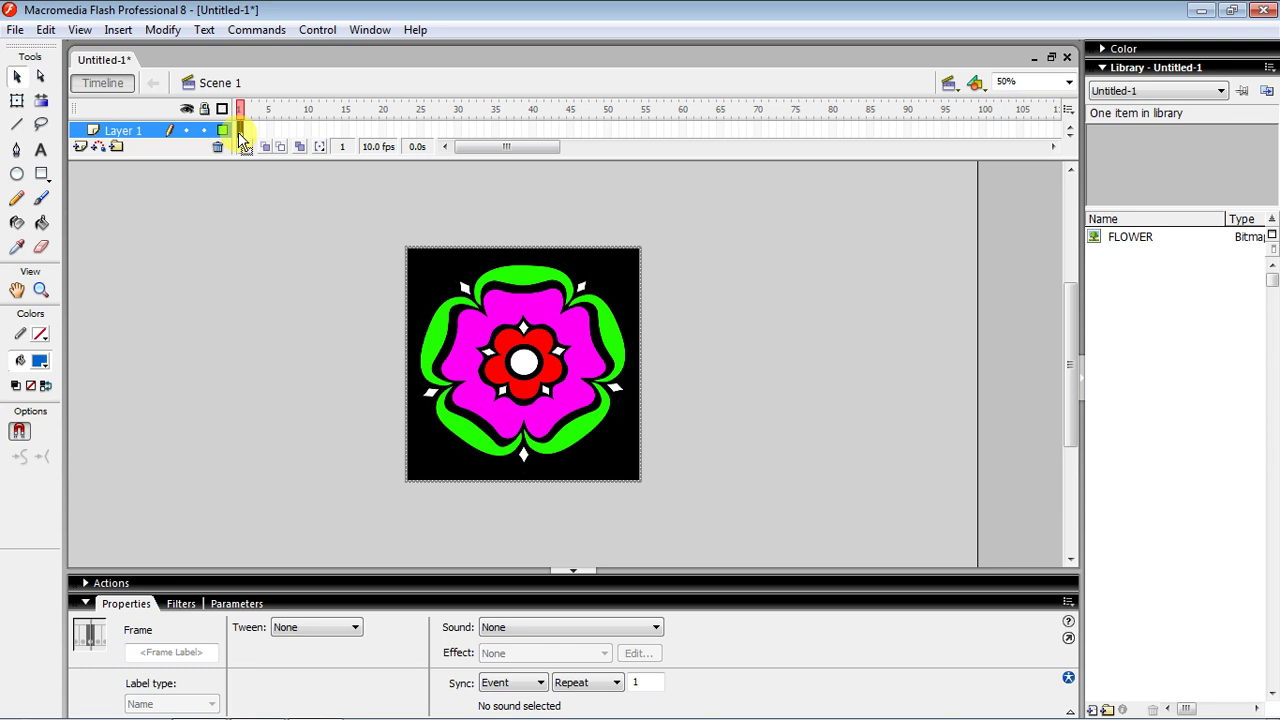
left_click(266, 264)
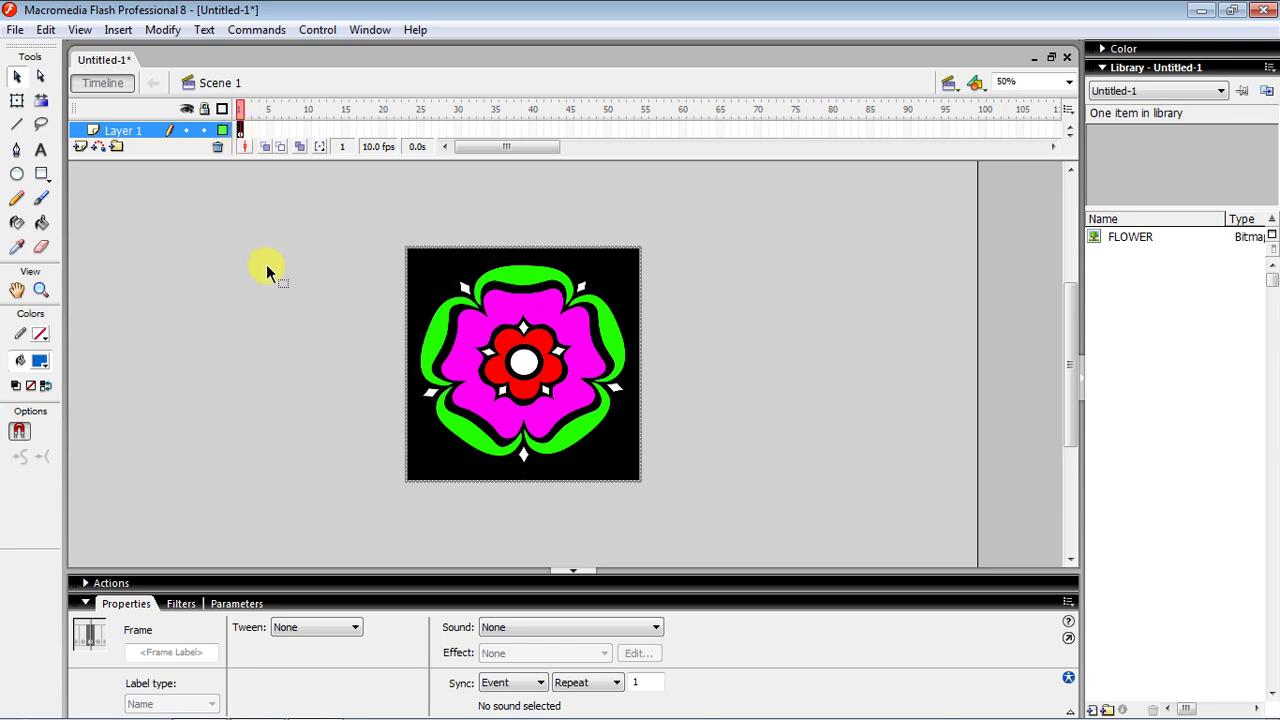
right_click(240, 131)
left_click(332, 141)
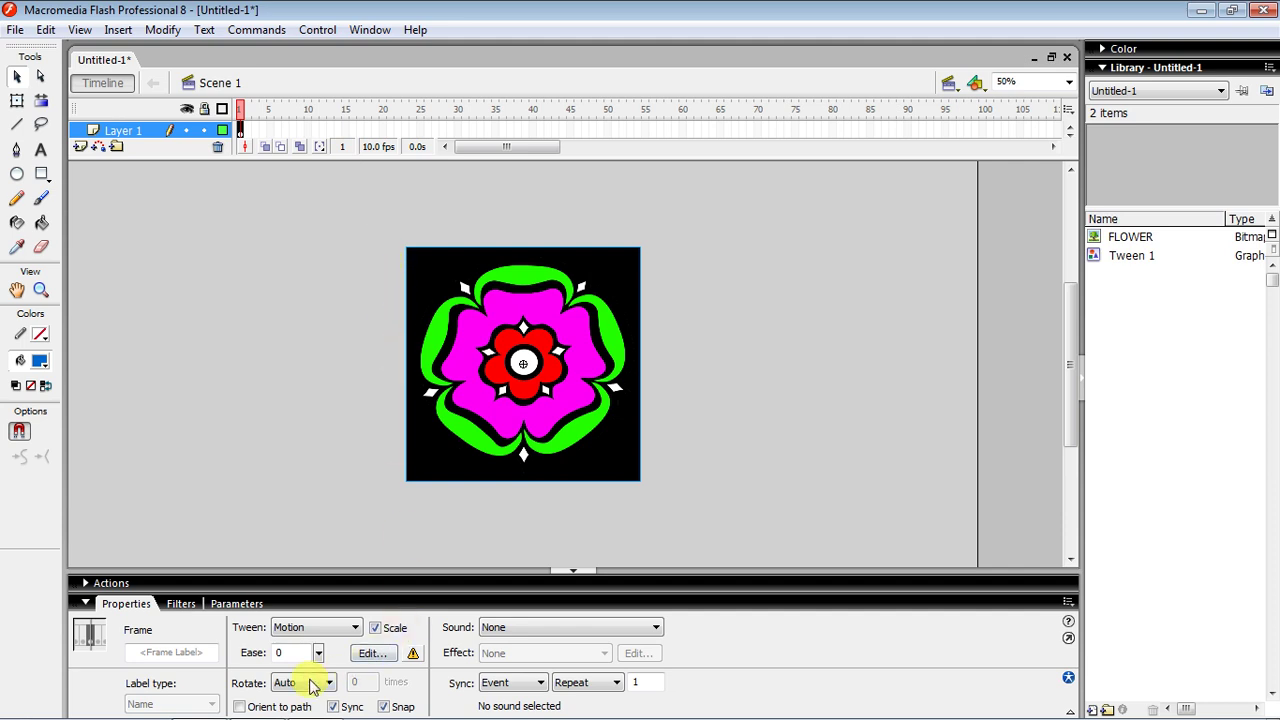
left_click(302, 682)
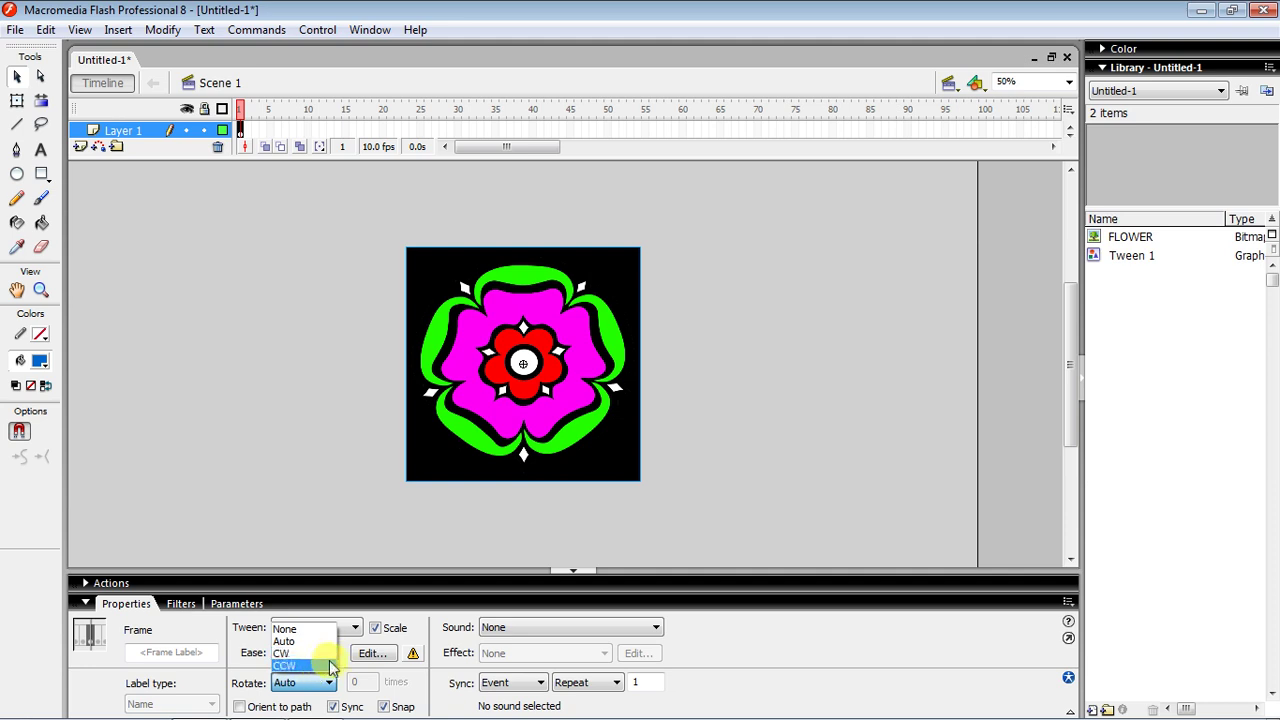
left_click(317, 652)
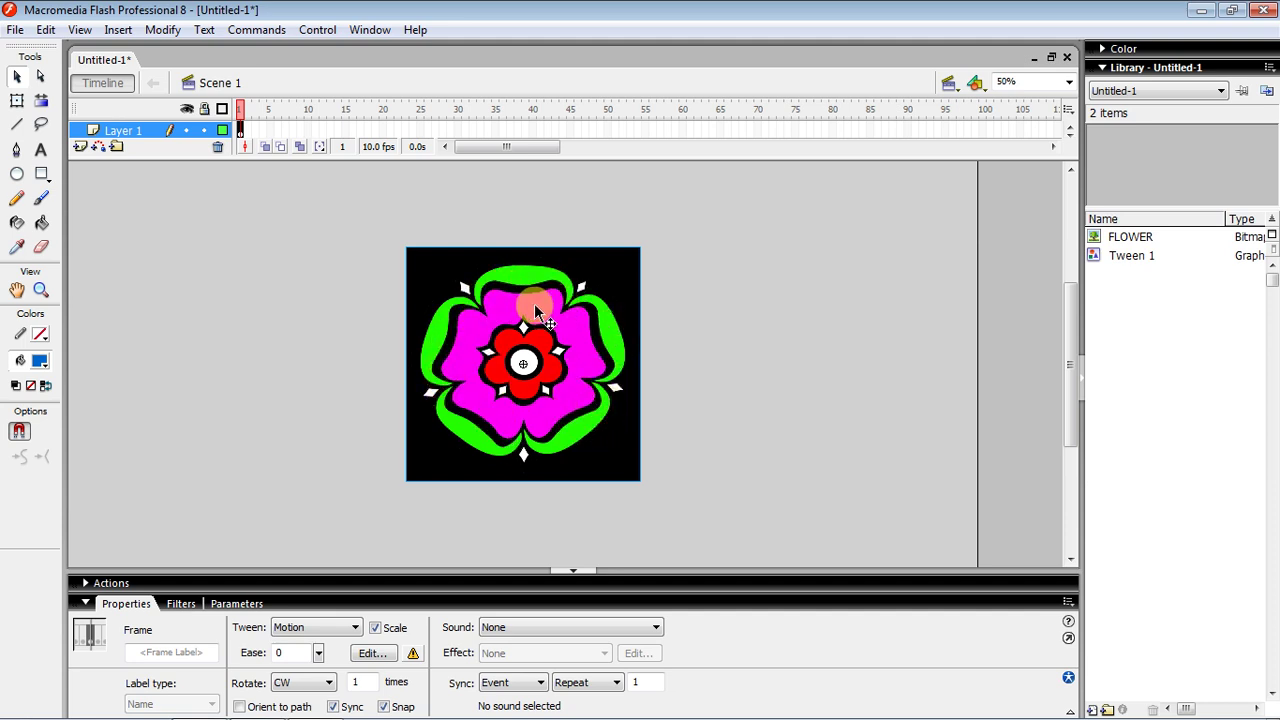
left_click(382, 126)
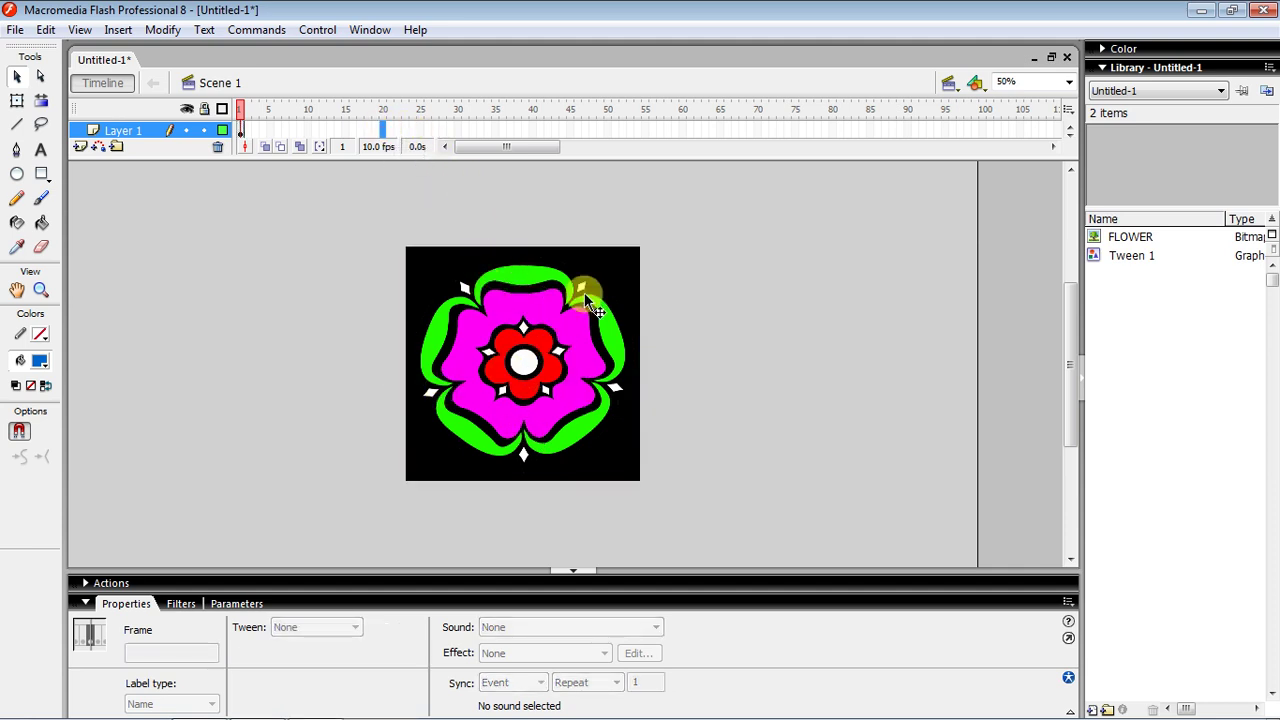
Step: Insert a keyframe at frame 20 so the clockwise tween spans frames 1–20
left_click(347, 130)
right_click(384, 130)
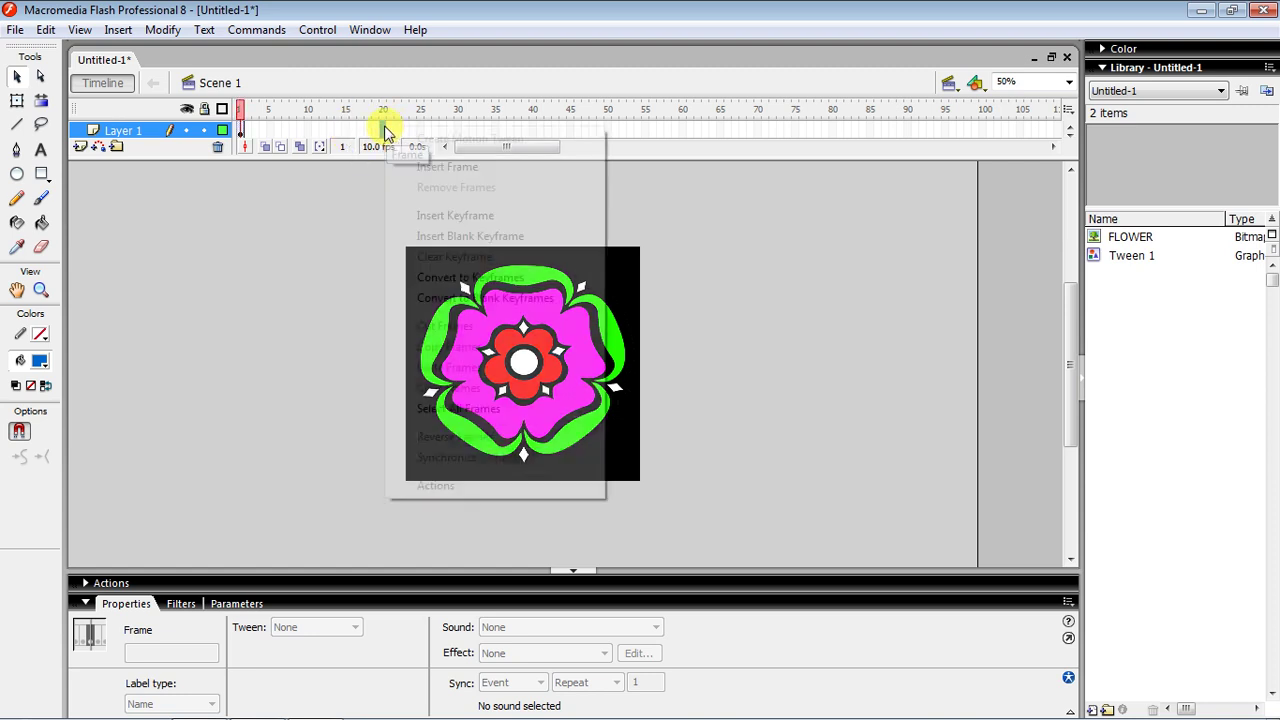
left_click(440, 161)
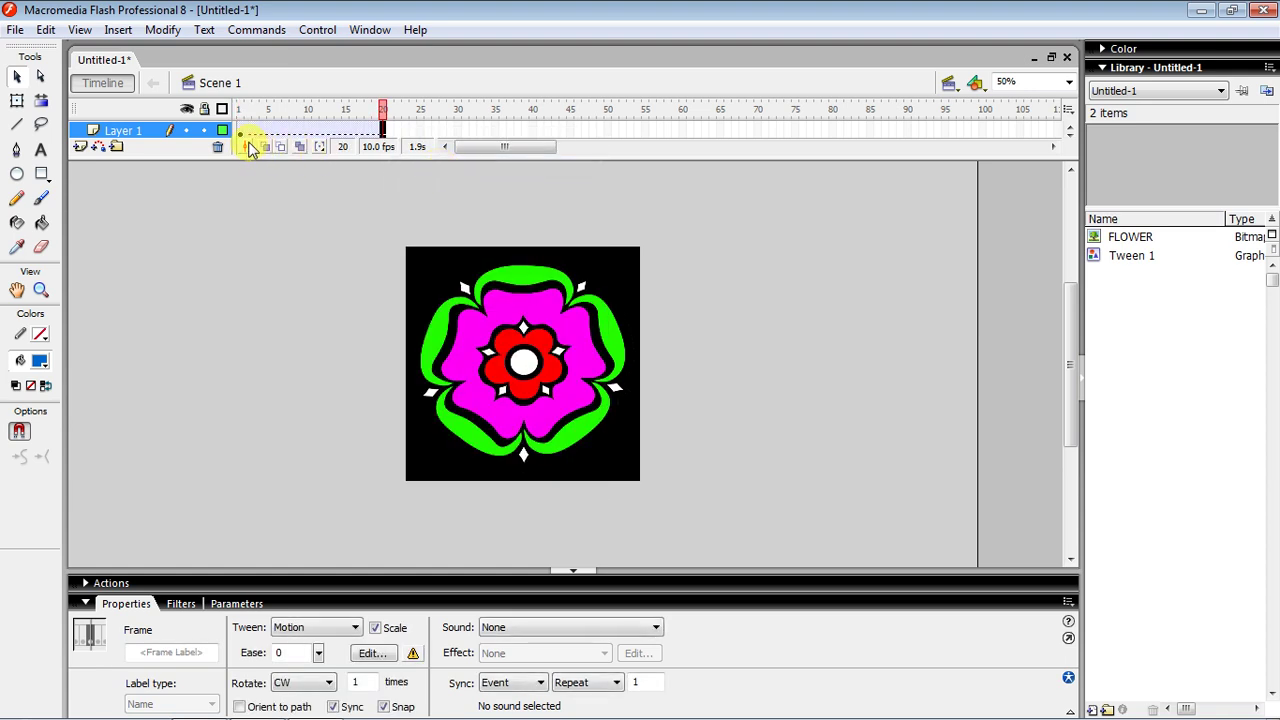
left_click(241, 130)
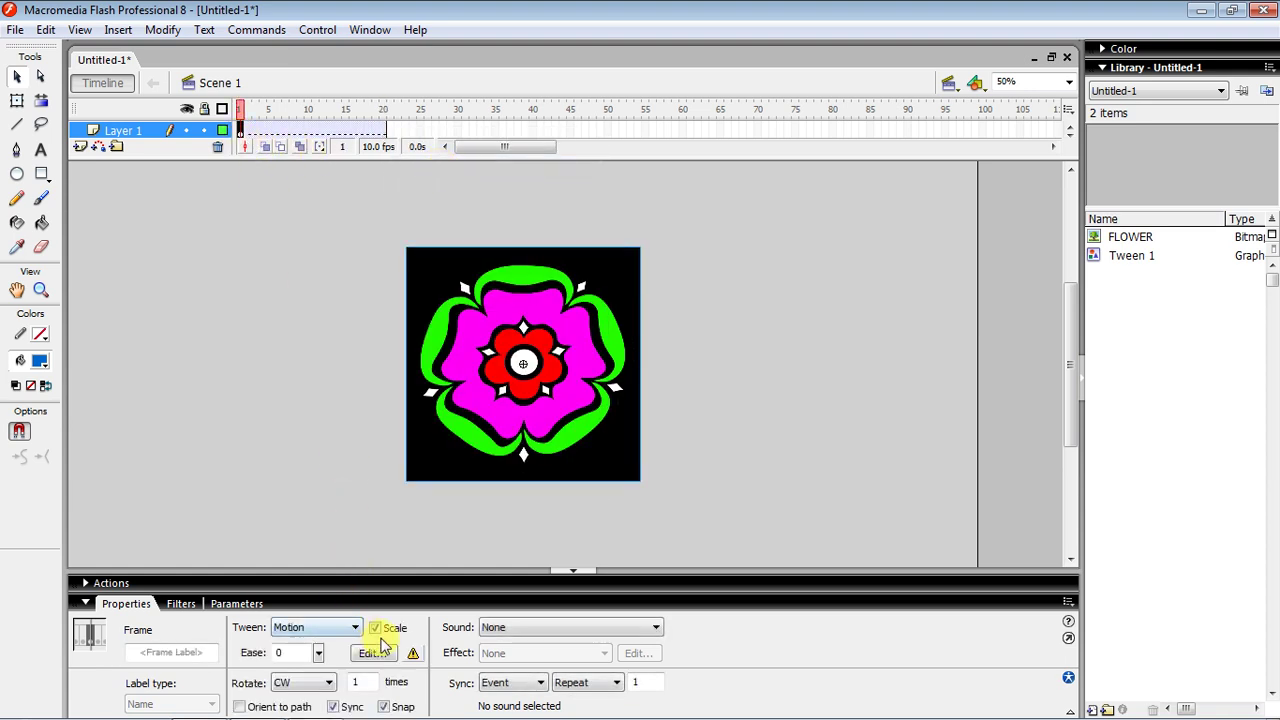
left_click(371, 681)
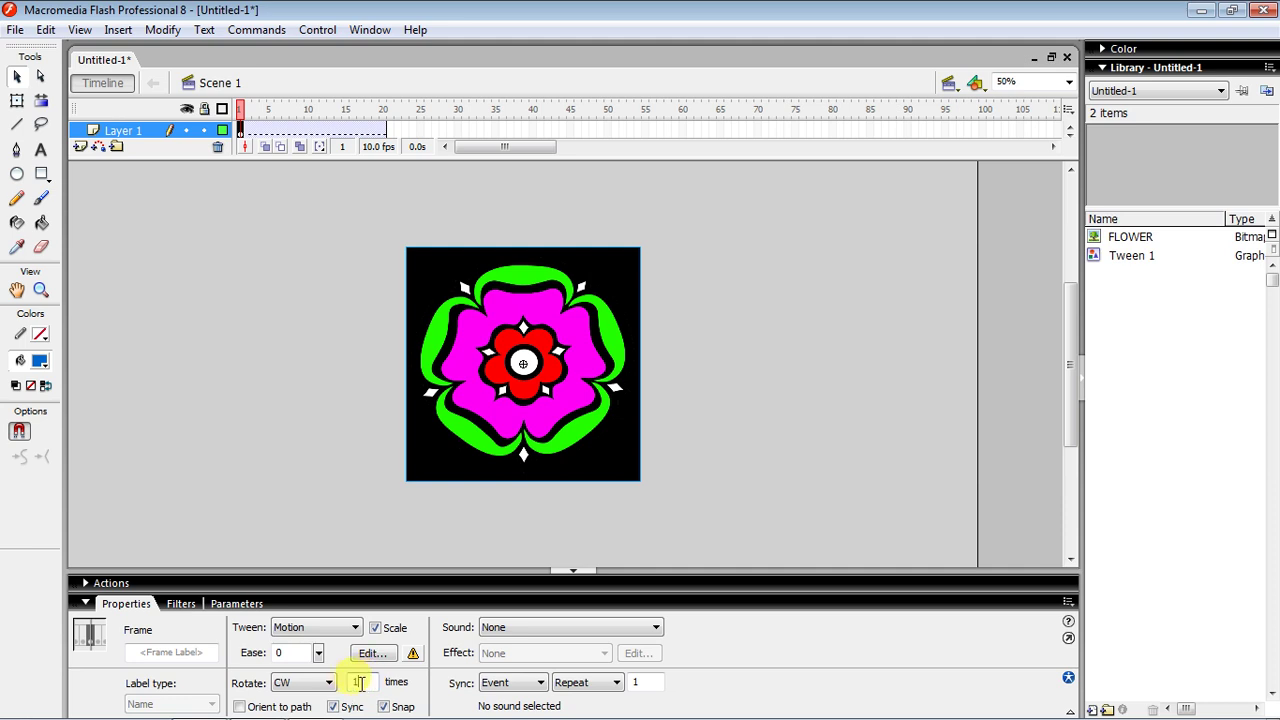
left_click(384, 130)
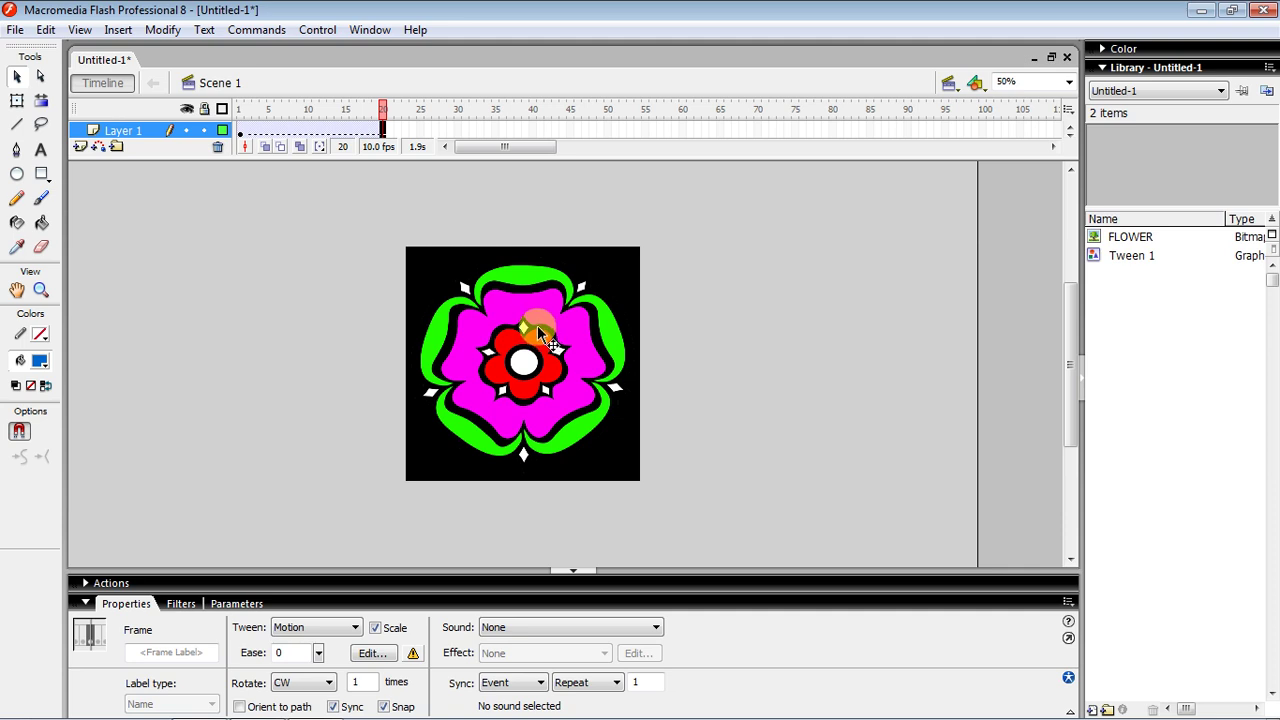
left_click(19, 102)
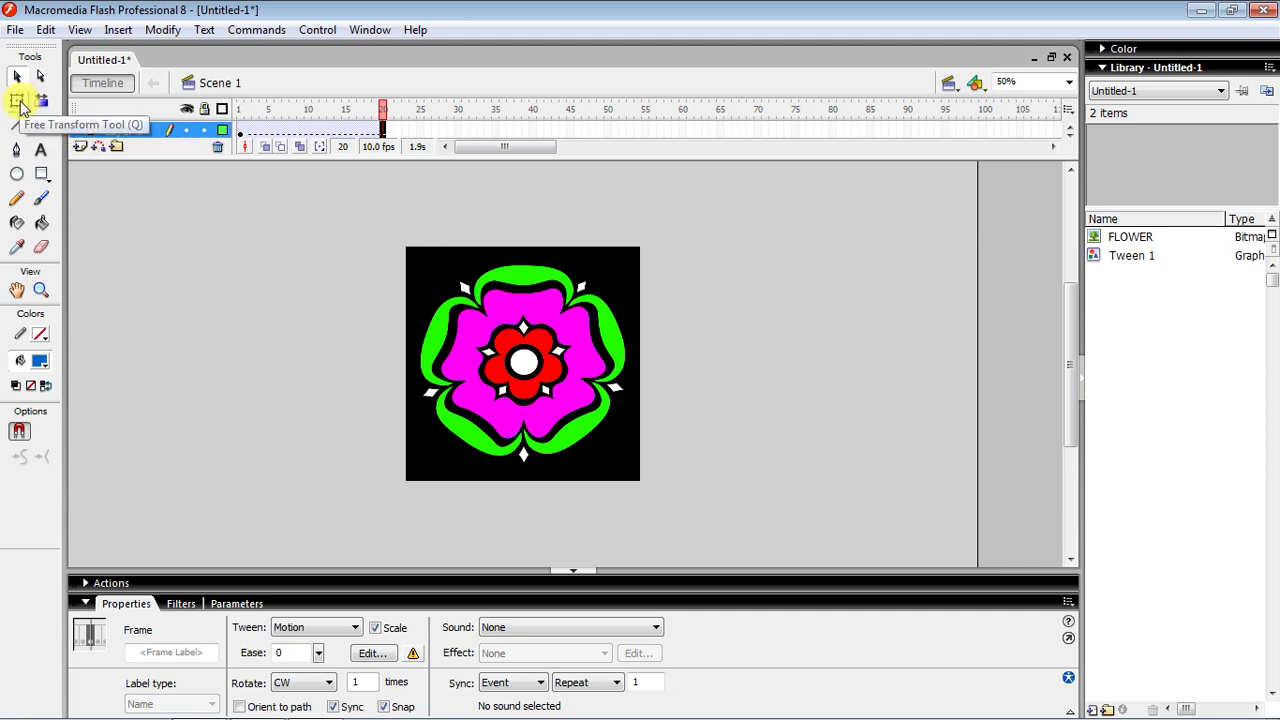
Step: Scale the frame-20 flower down to about 348 × 332 px and scrub frames 1–20 to preview
left_click(19, 102)
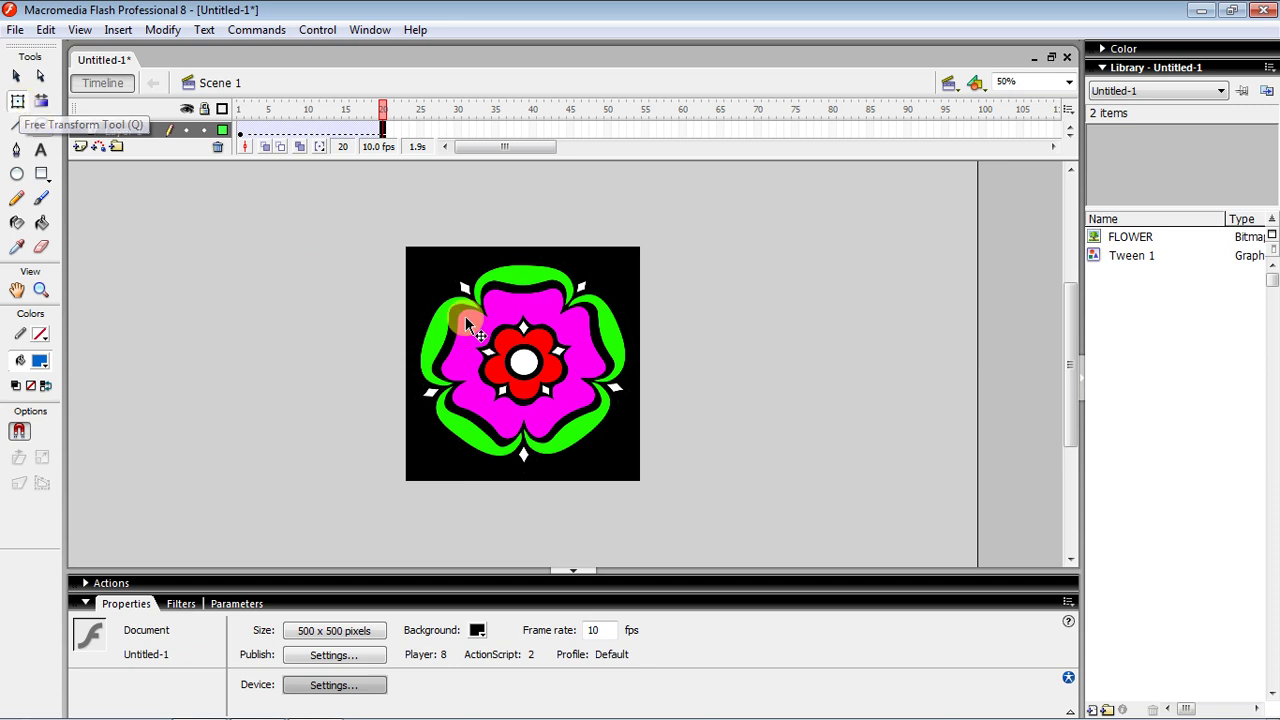
left_click(524, 337)
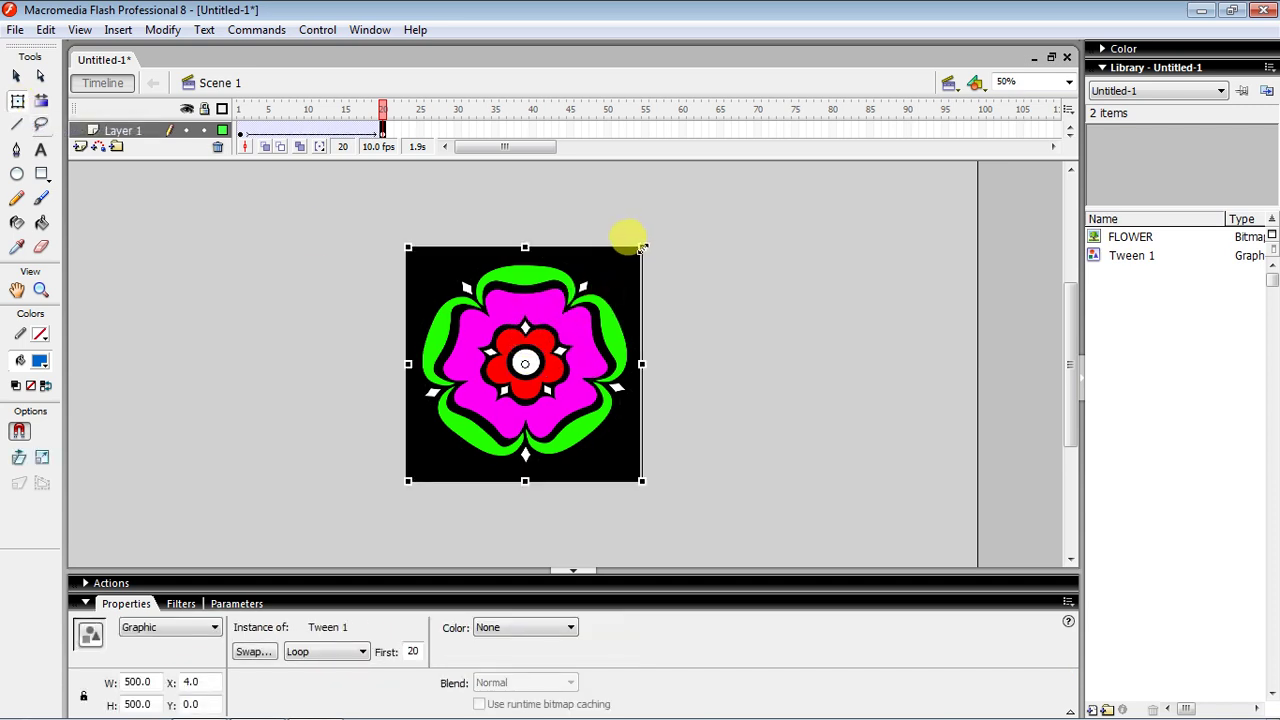
left_click_drag(642, 247, 608, 283)
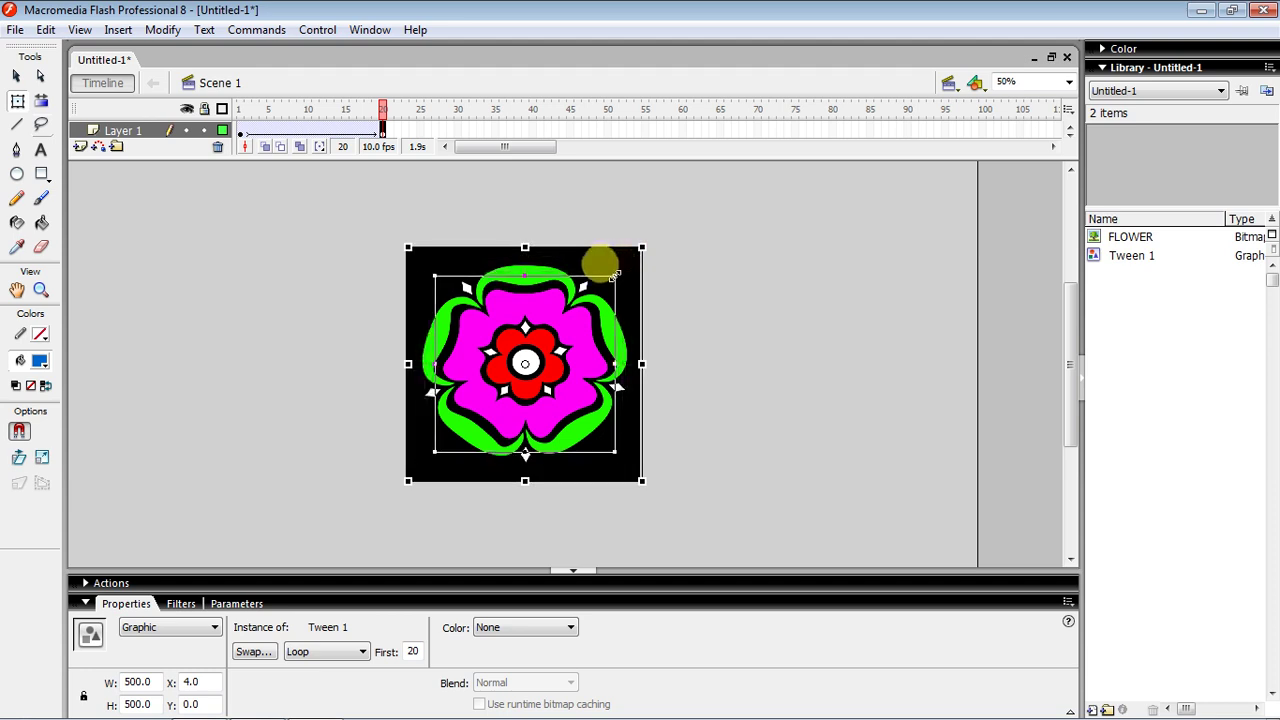
left_click_drag(607, 283, 608, 283)
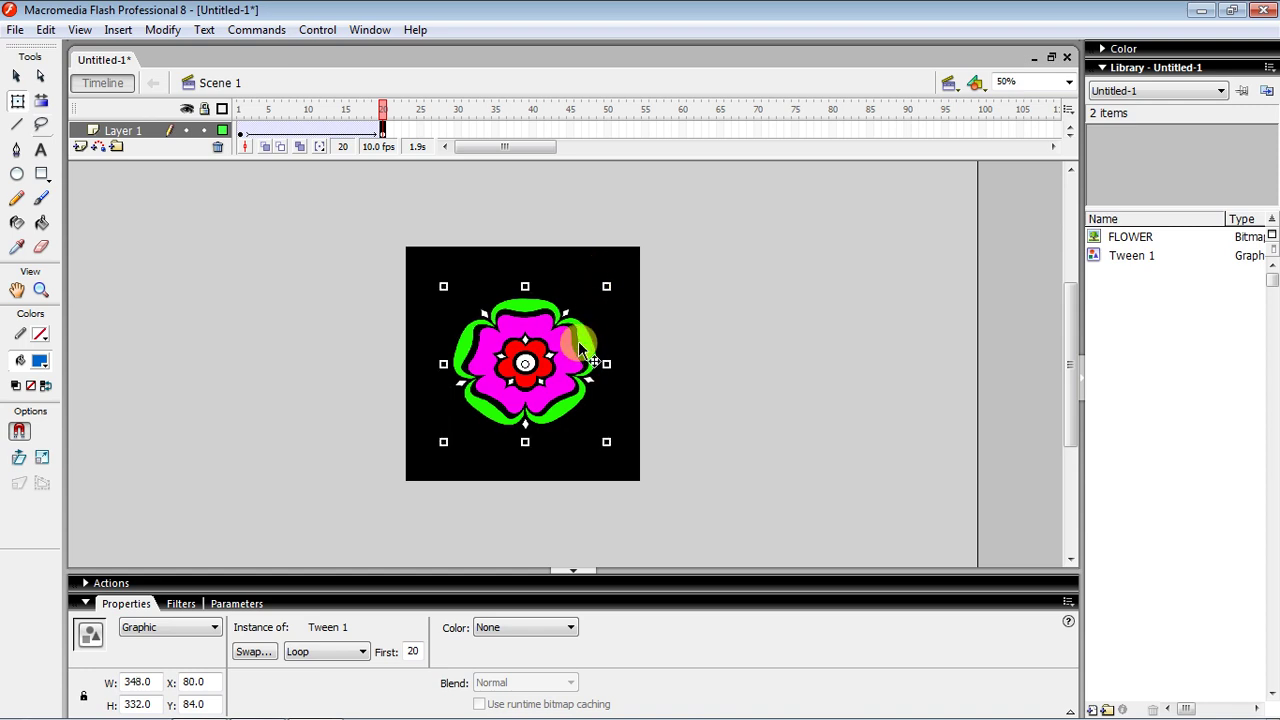
left_click_drag(381, 112, 246, 134)
left_click_drag(243, 138, 386, 147)
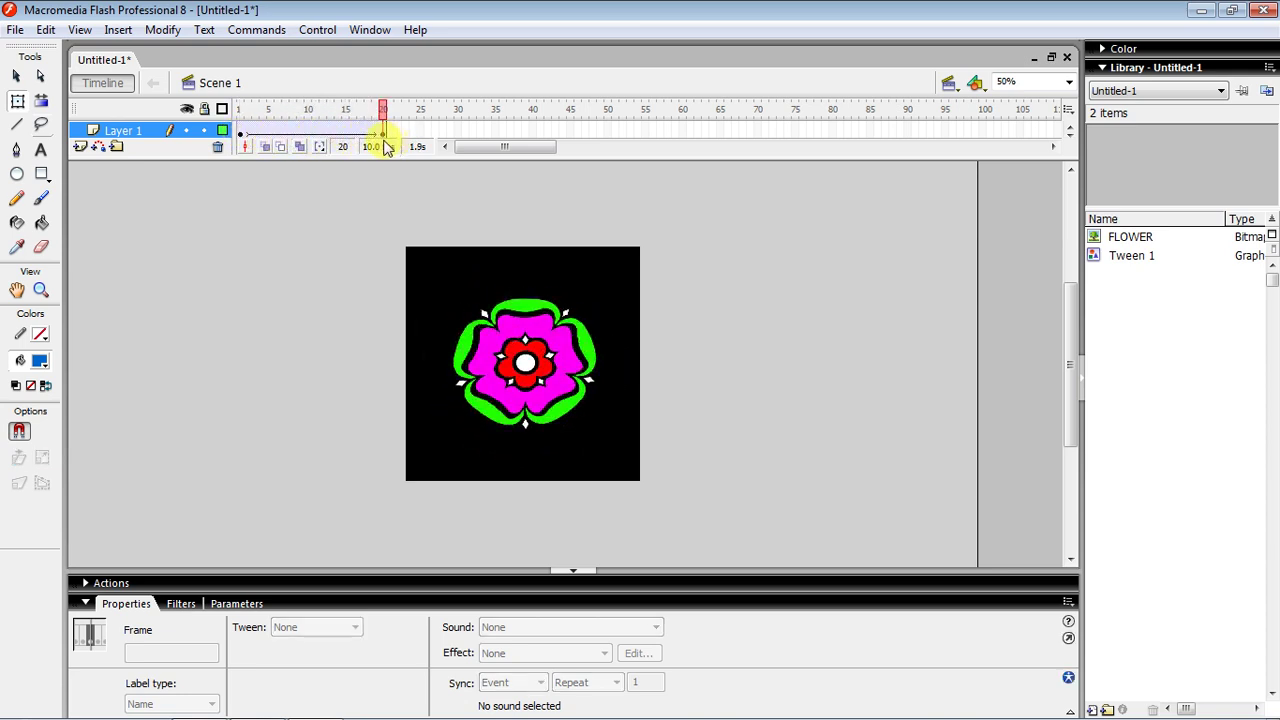
Step: Build the frame 1–20 tween with F6, keeping its Rotate setting on Auto
key("F6")
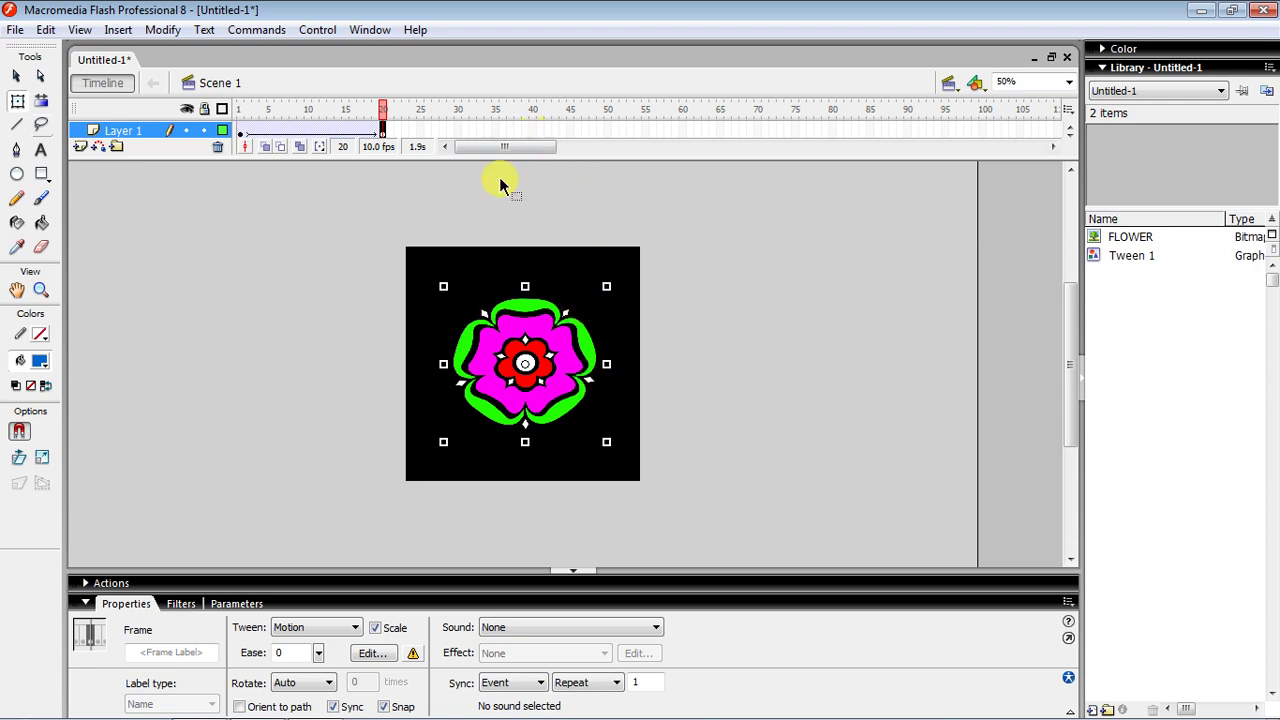
left_click(291, 692)
left_click(297, 689)
Step: Add a keyframe at frame 40 and enlarge the flower there to nearly fill the stage
right_click(533, 133)
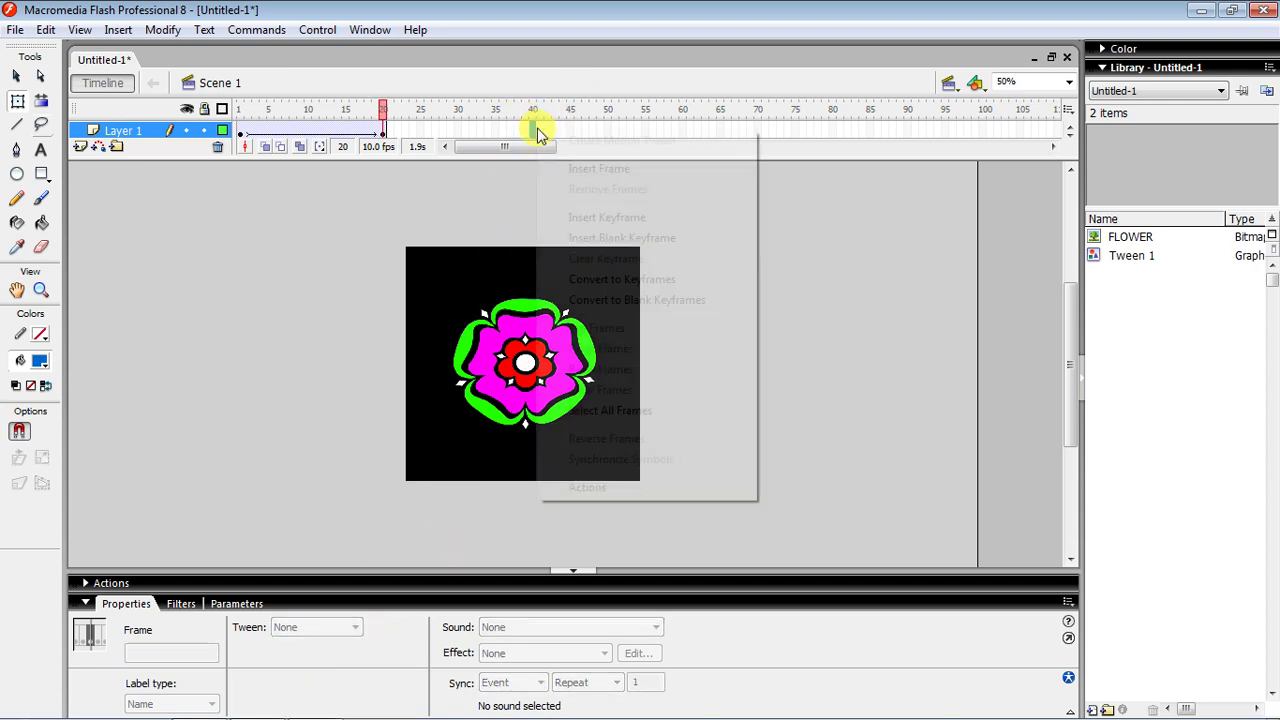
left_click(597, 169)
left_click(526, 363)
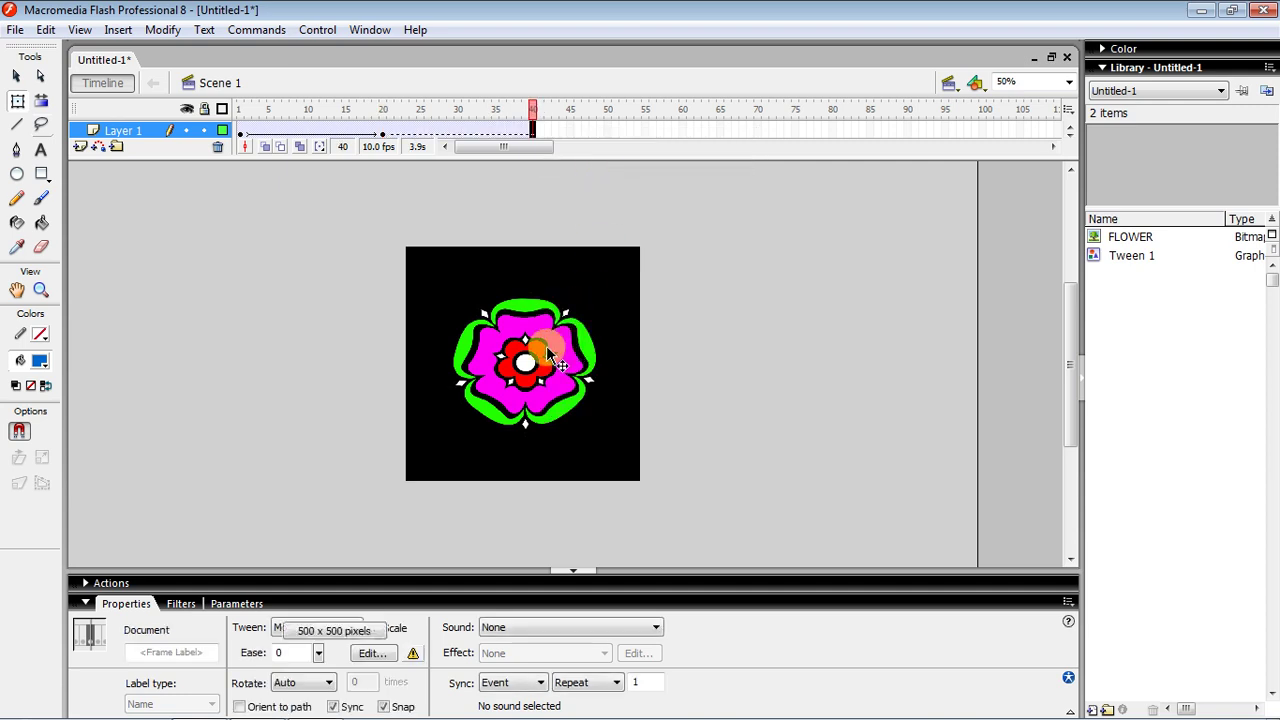
left_click(17, 102)
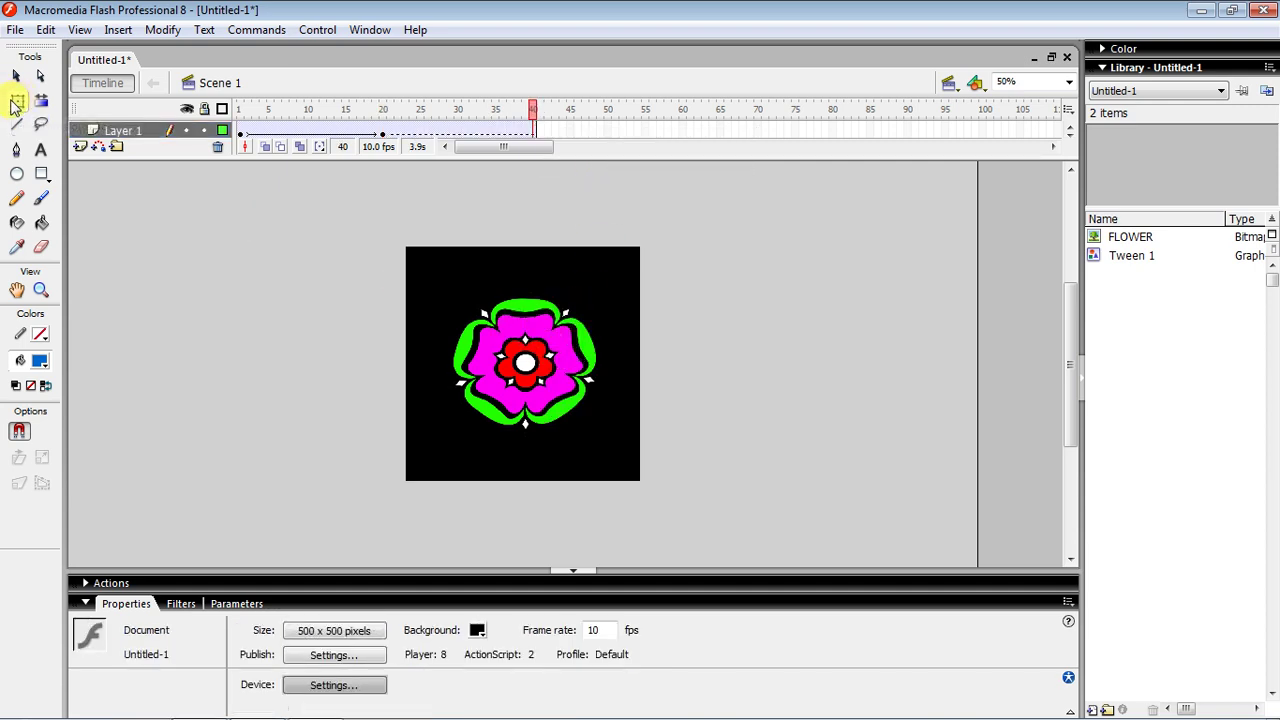
left_click(531, 336)
left_click_drag(603, 284, 630, 253)
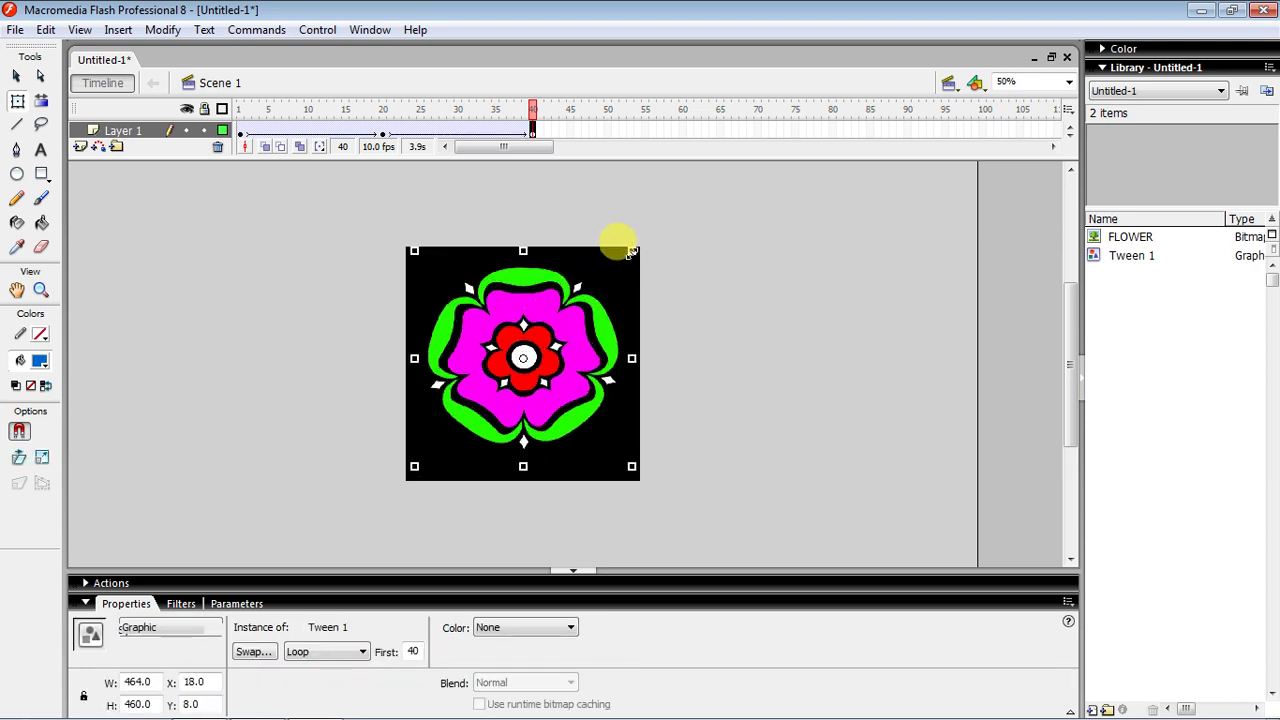
left_click_drag(537, 348, 535, 355)
Step: Scrub the timeline around frames 20–40 to preview the end of the animation
left_click(537, 127)
mouse_move(537, 127)
left_mouse_down()
mouse_move(249, 146)
mouse_move(534, 135)
left_mouse_up()
left_click(534, 132)
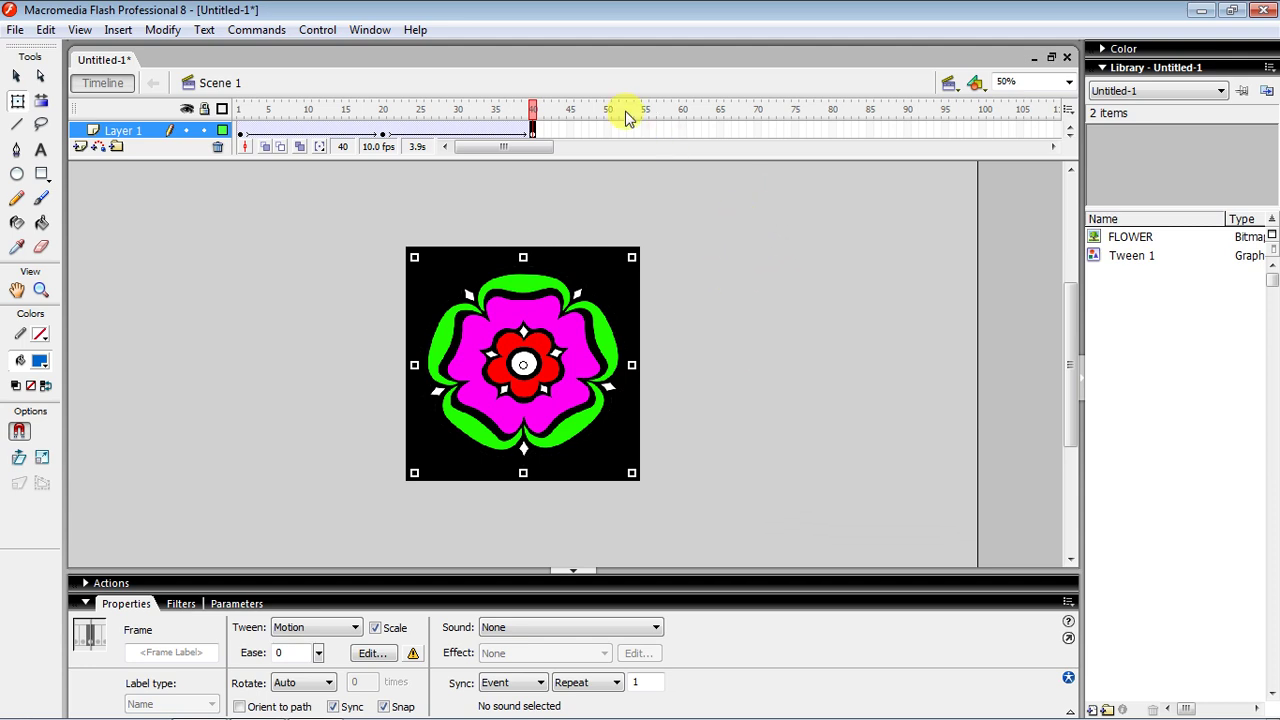
mouse_move(538, 110)
left_mouse_down()
mouse_move(494, 110)
mouse_move(534, 110)
left_mouse_up()
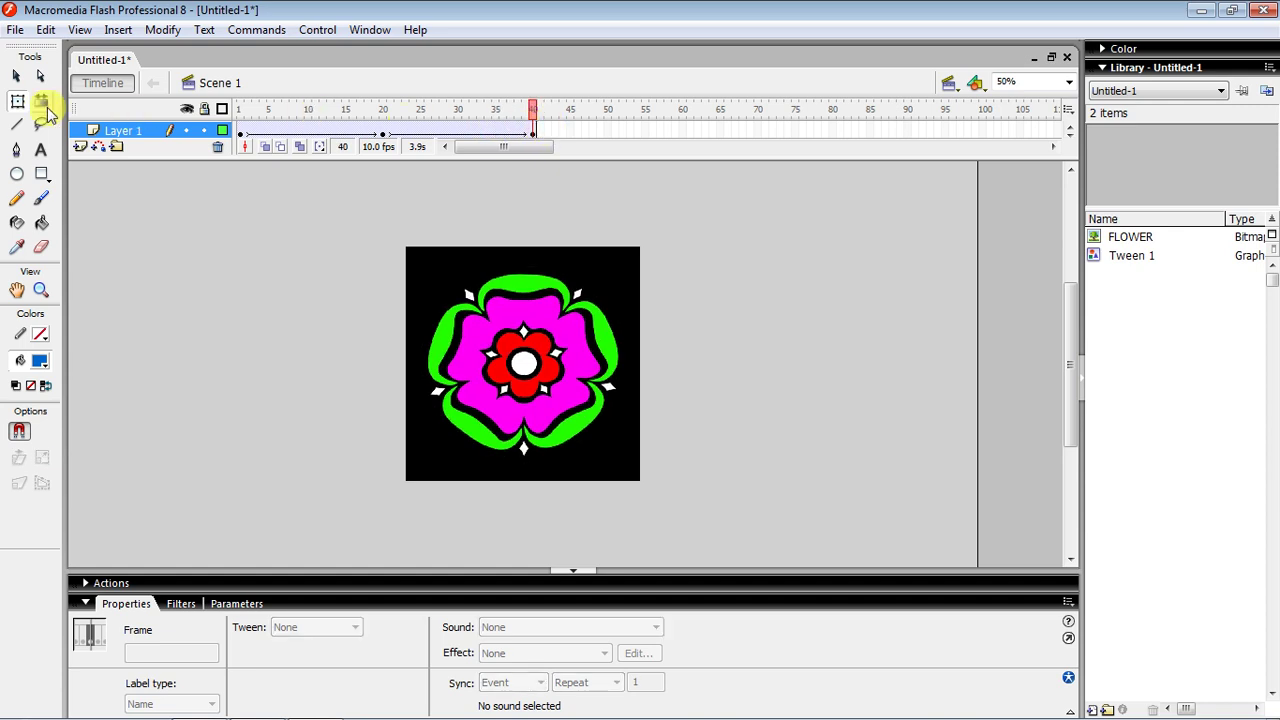
left_click(16, 30)
left_click(600, 180)
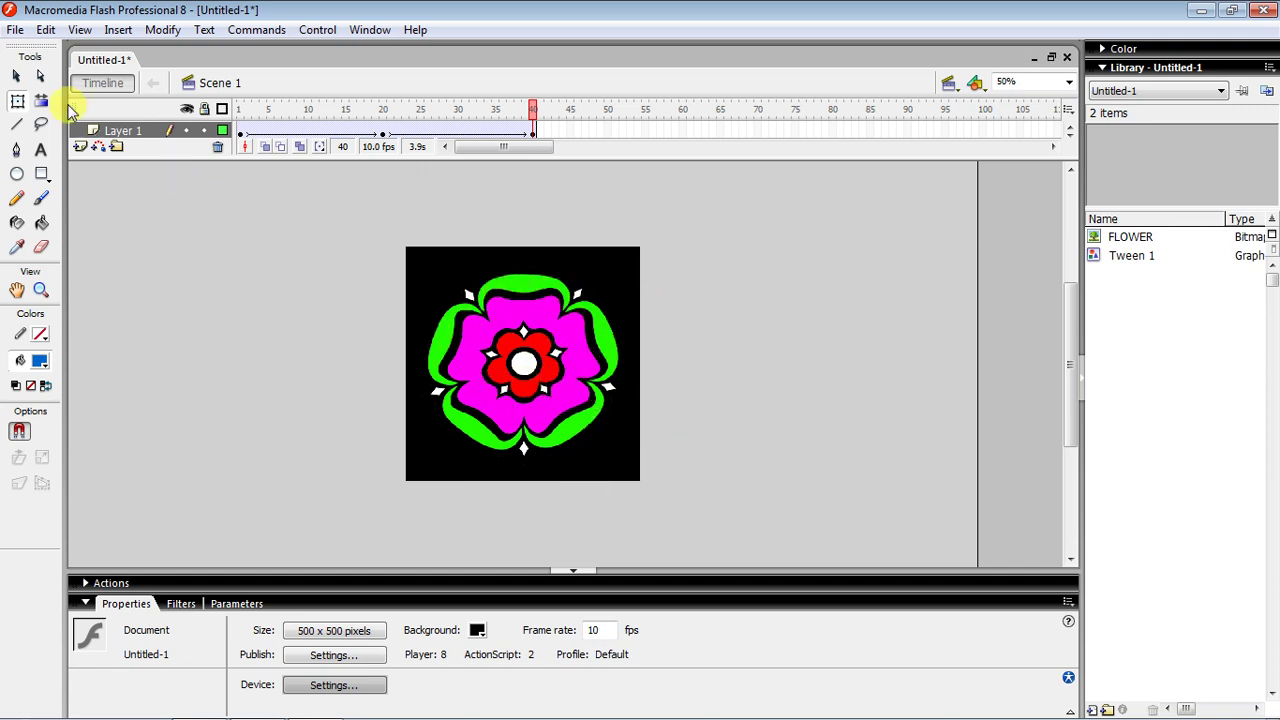
Step: Export the movie to the Desktop as flower.swf, accepting the Flash Player settings
left_click(15, 31)
mouse_move(48, 335)
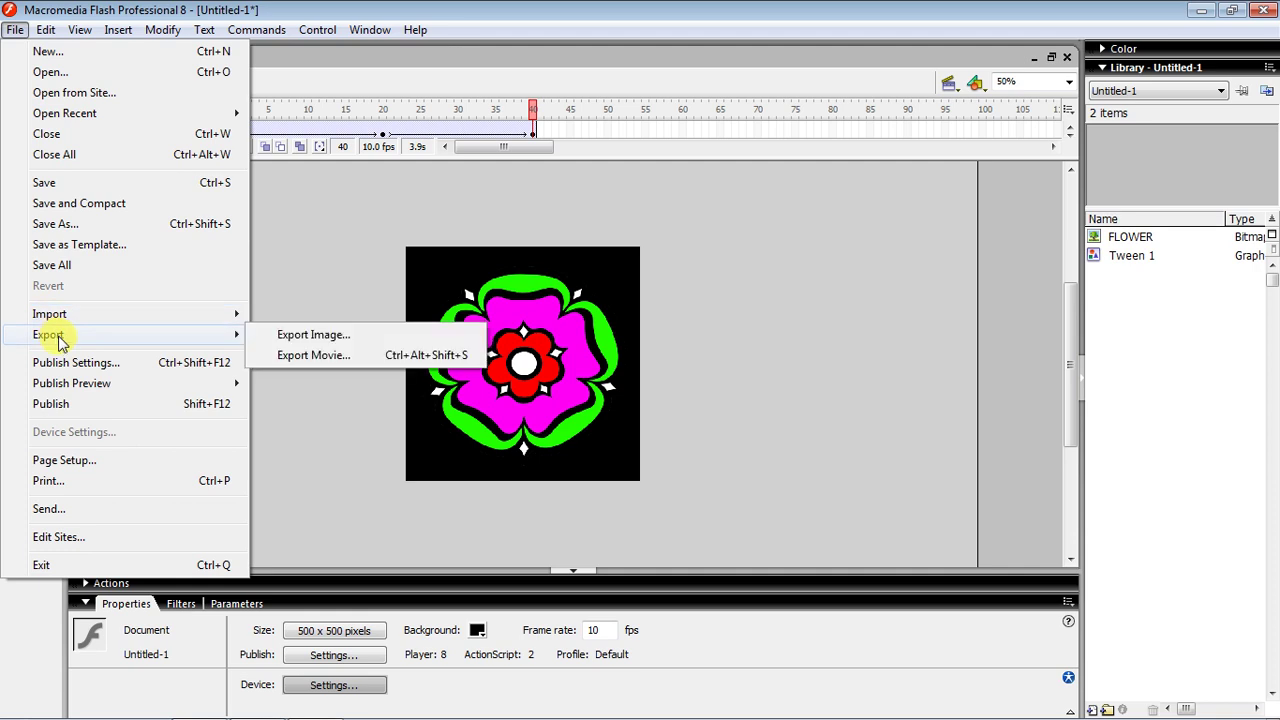
left_click(405, 355)
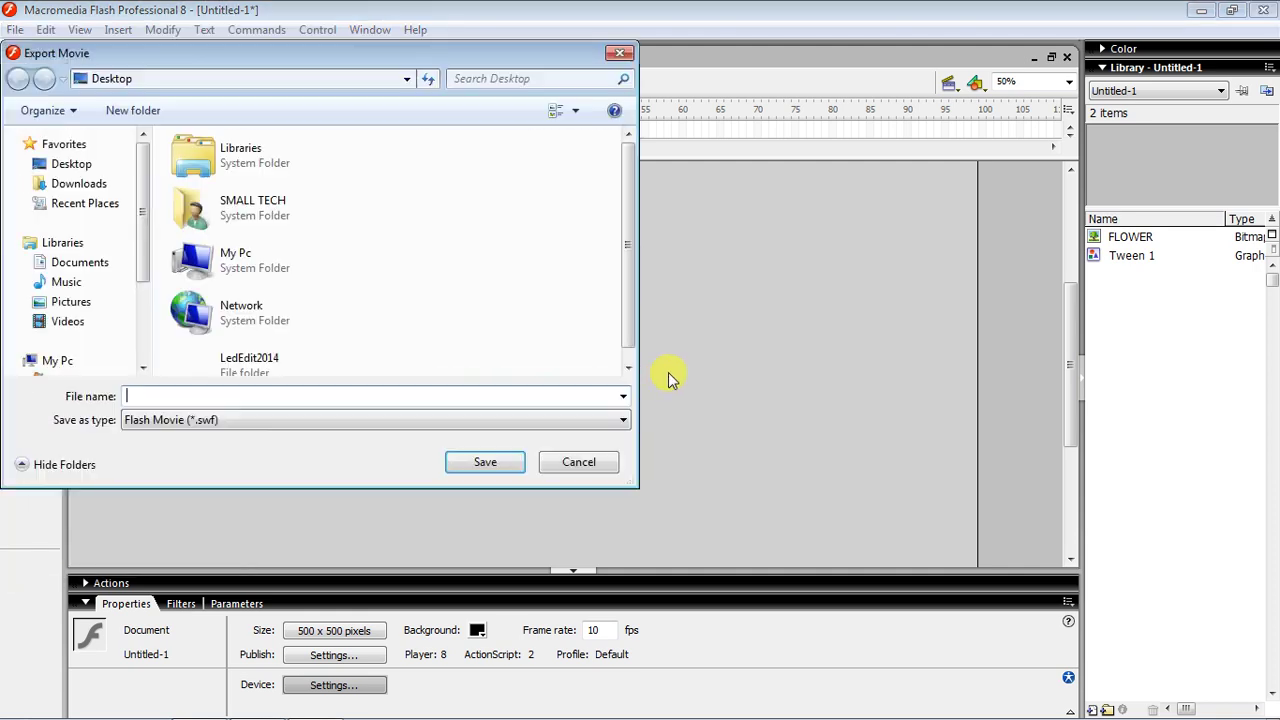
type("f")
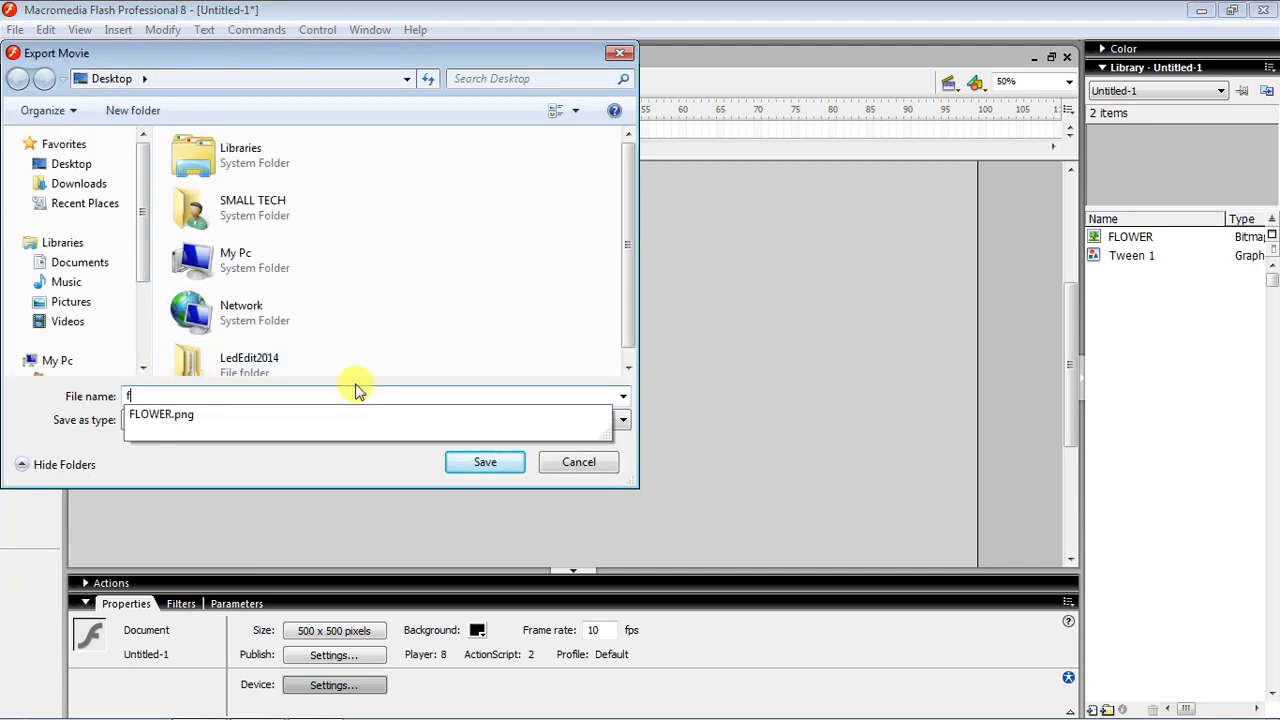
type("loer")
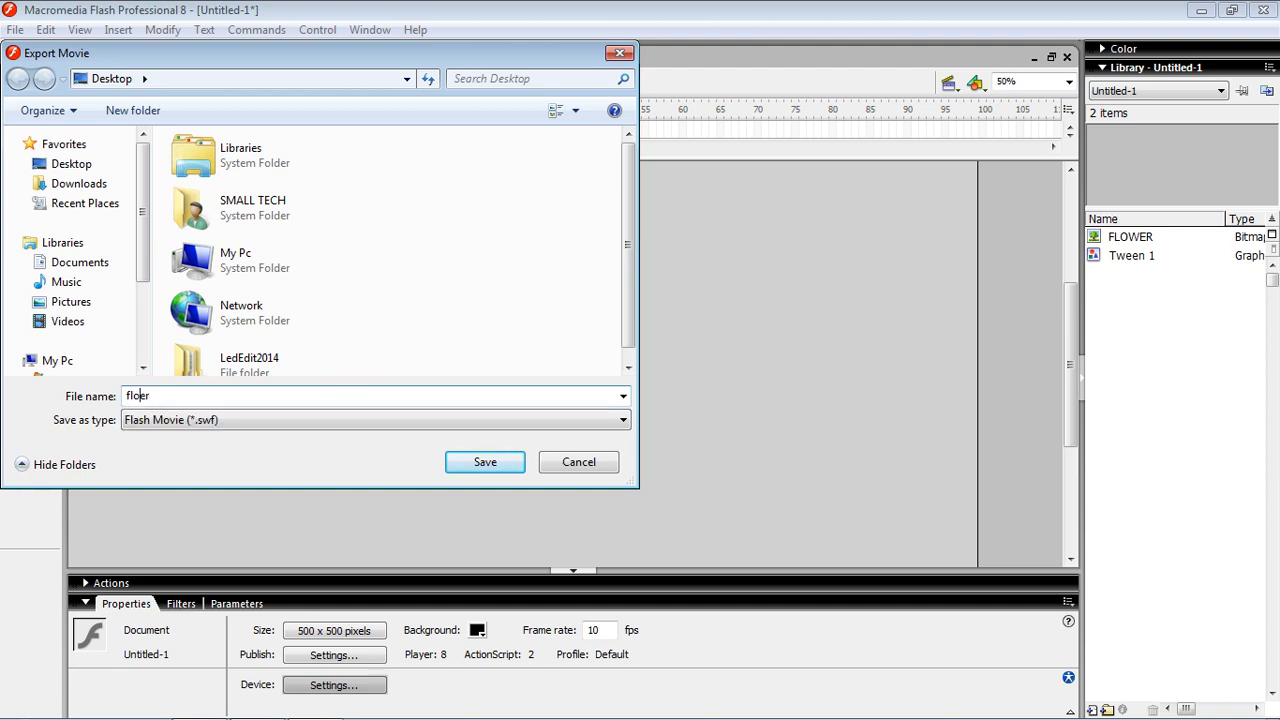
key("BackSpace")
key("BackSpace")
type("wer")
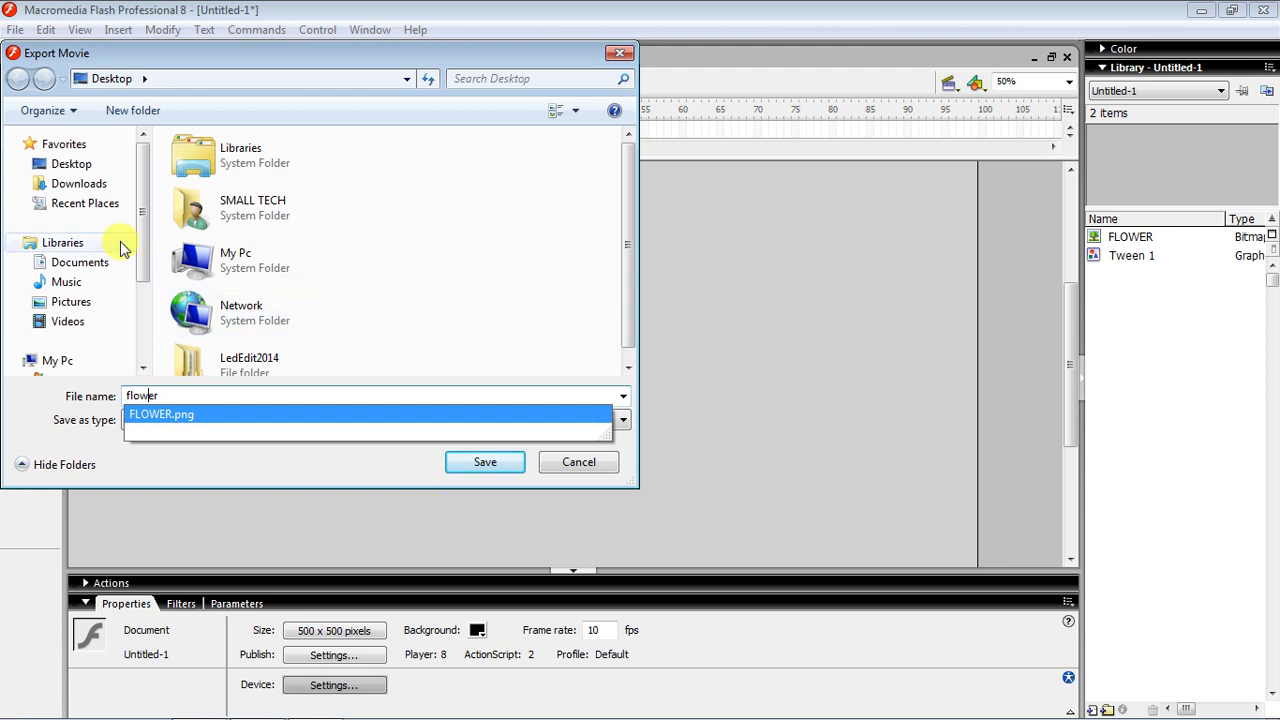
left_click(77, 168)
left_click(490, 466)
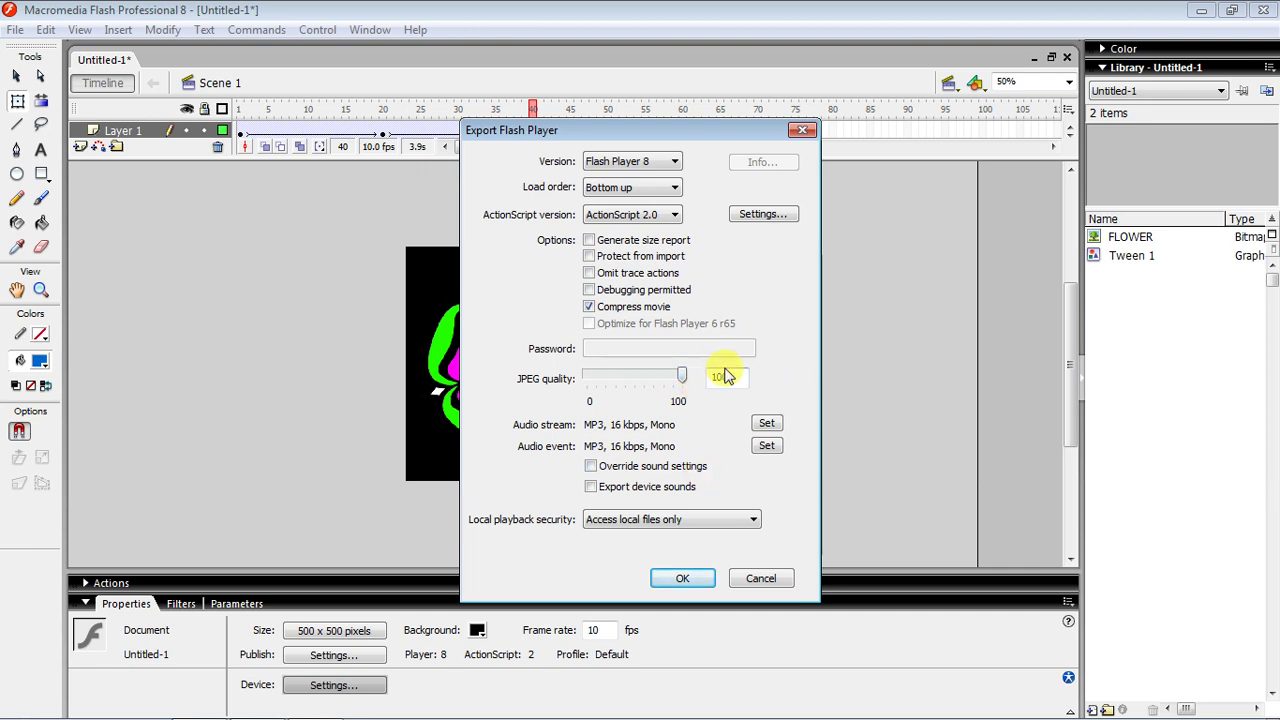
left_click(682, 580)
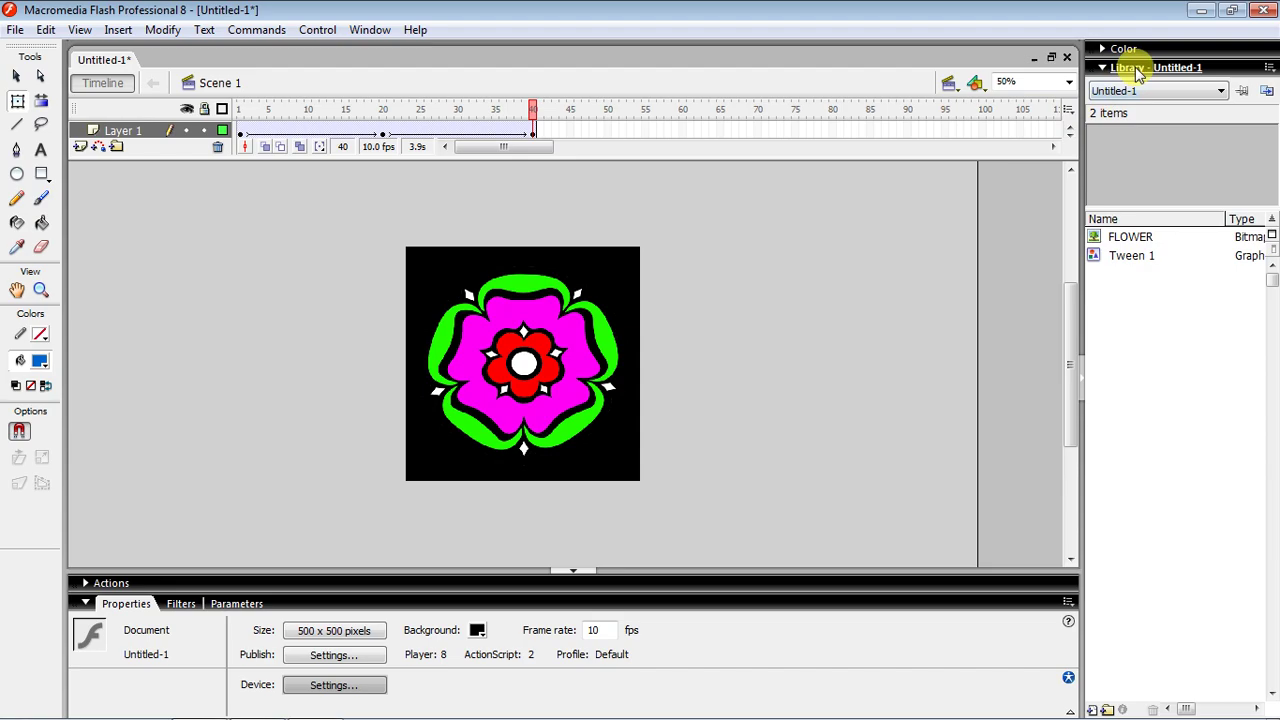
Step: Move flower.swf to the desktop's top centre, quit Flash unsaved, and bring up LedEdit 2014
left_click(1201, 10)
left_click_drag(128, 350, 822, 130)
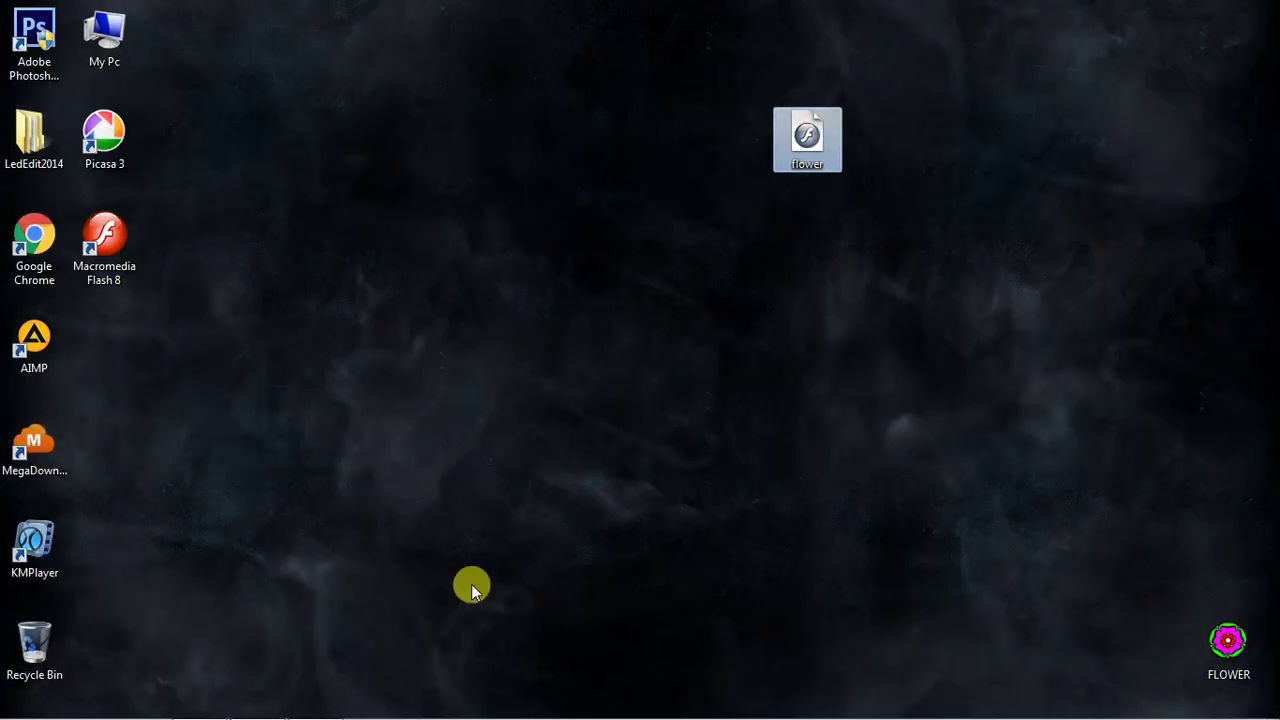
left_click(315, 702)
mouse_move(470, 715)
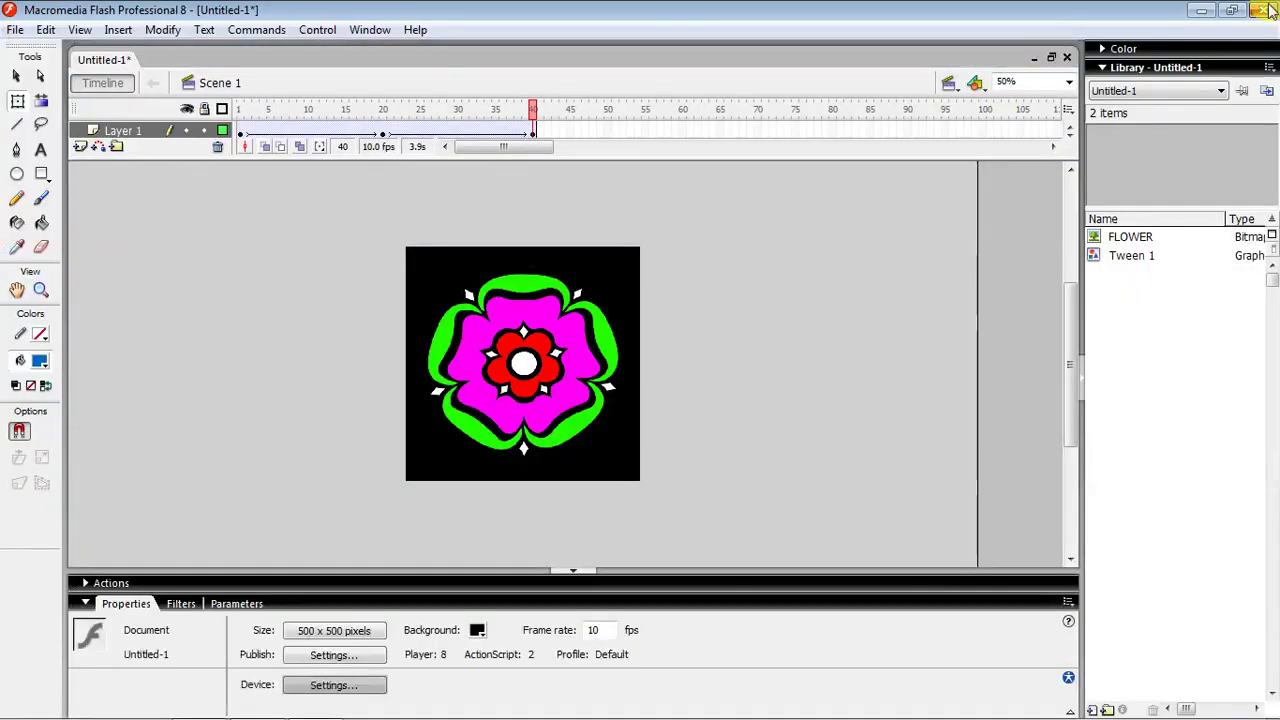
left_click(1263, 10)
left_click(683, 412)
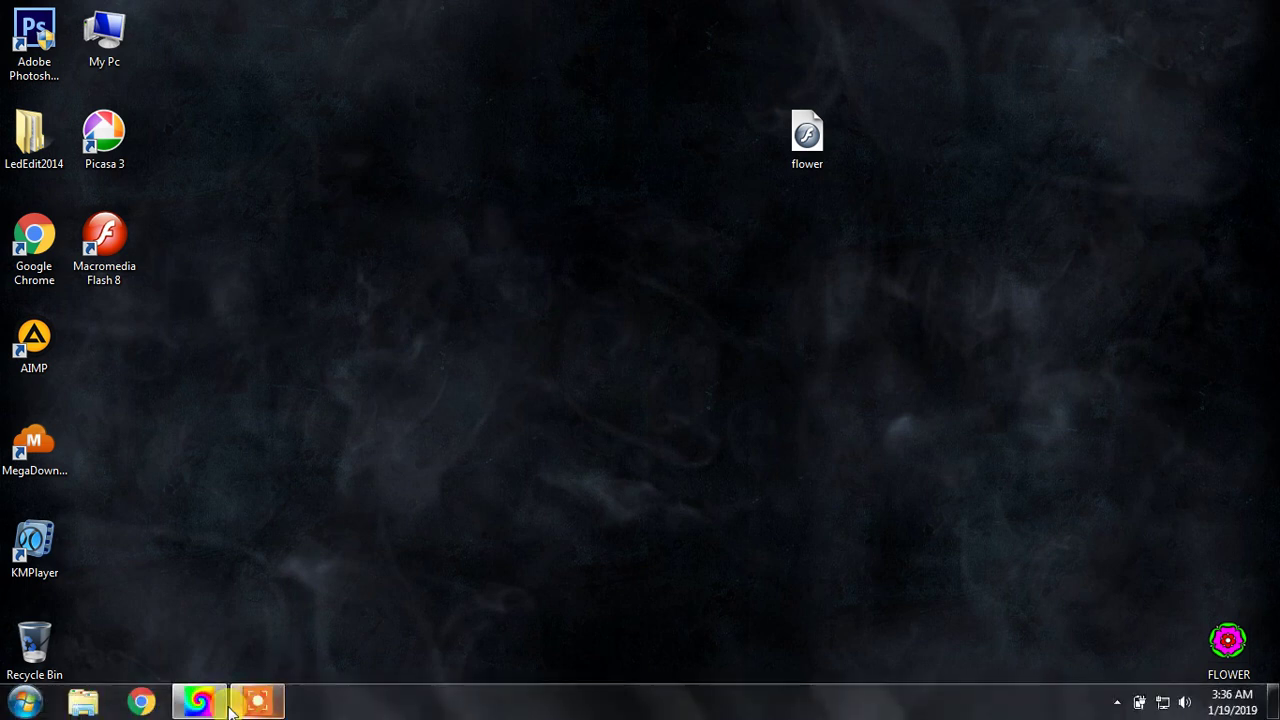
left_click(210, 712)
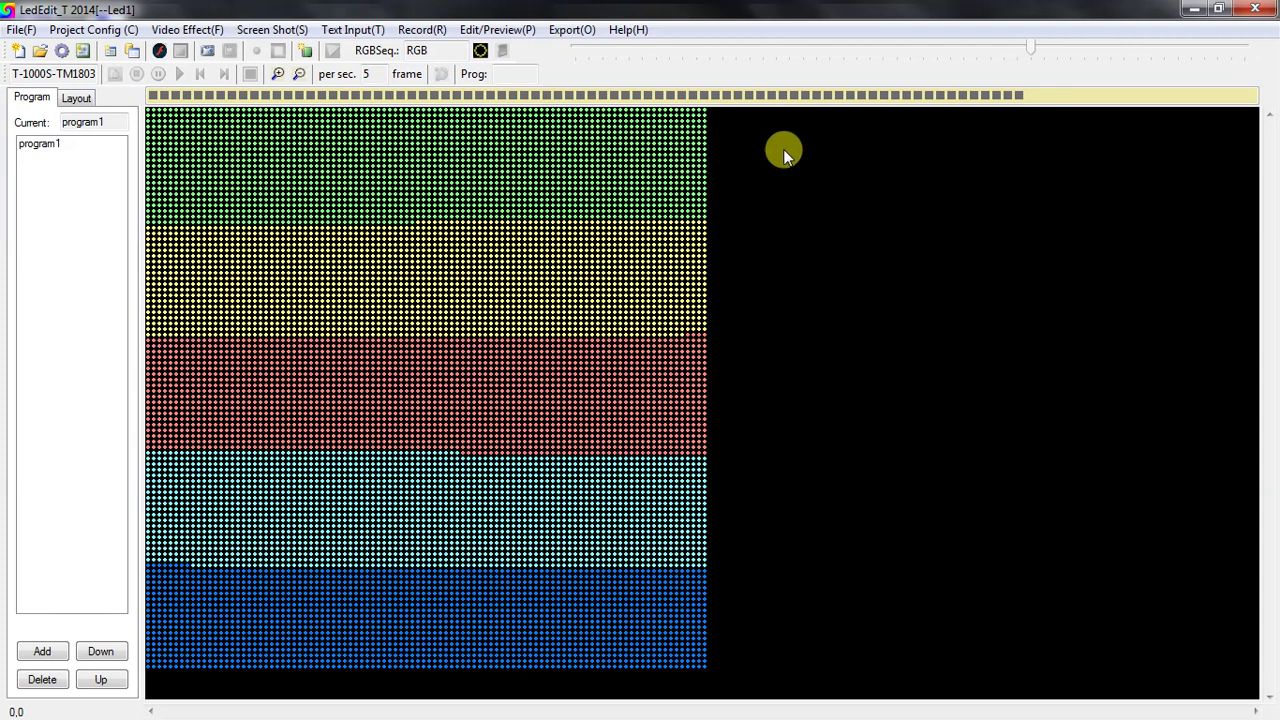
Step: Open flower.swf from the Desktop via Video Effect > Open swf into LedEdit's program1
left_click(185, 30)
left_click(200, 49)
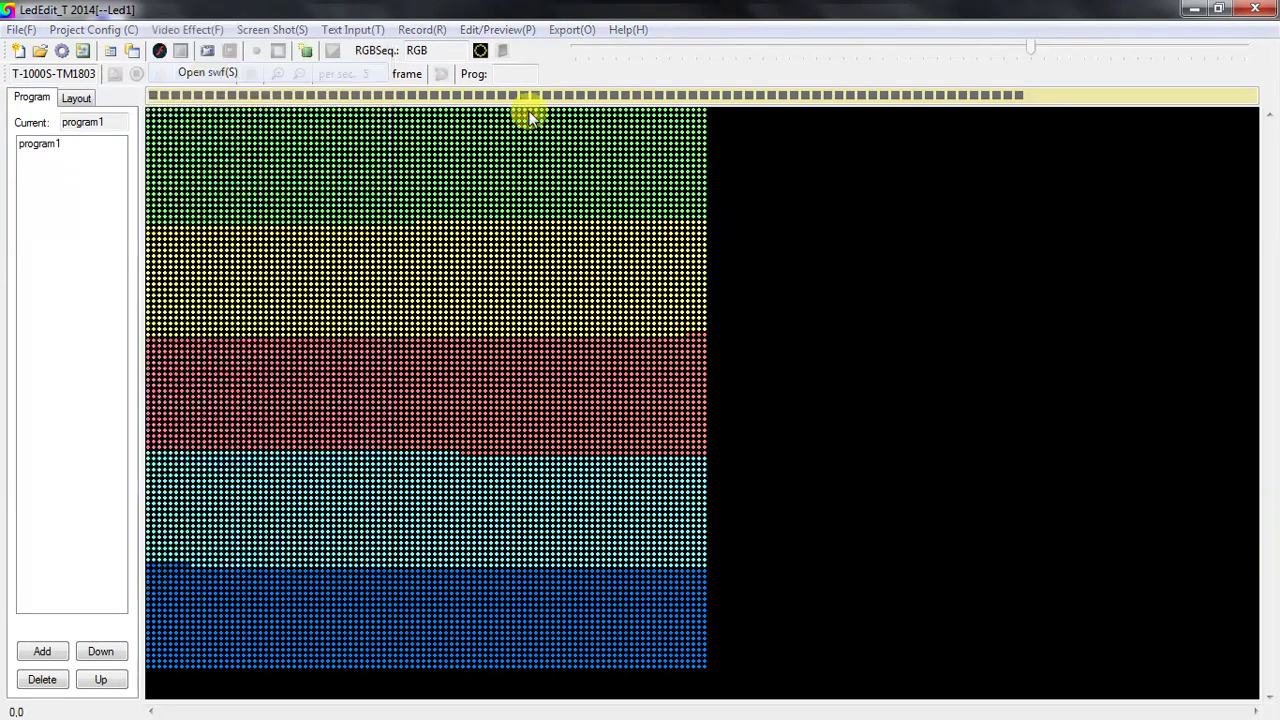
left_click(98, 169)
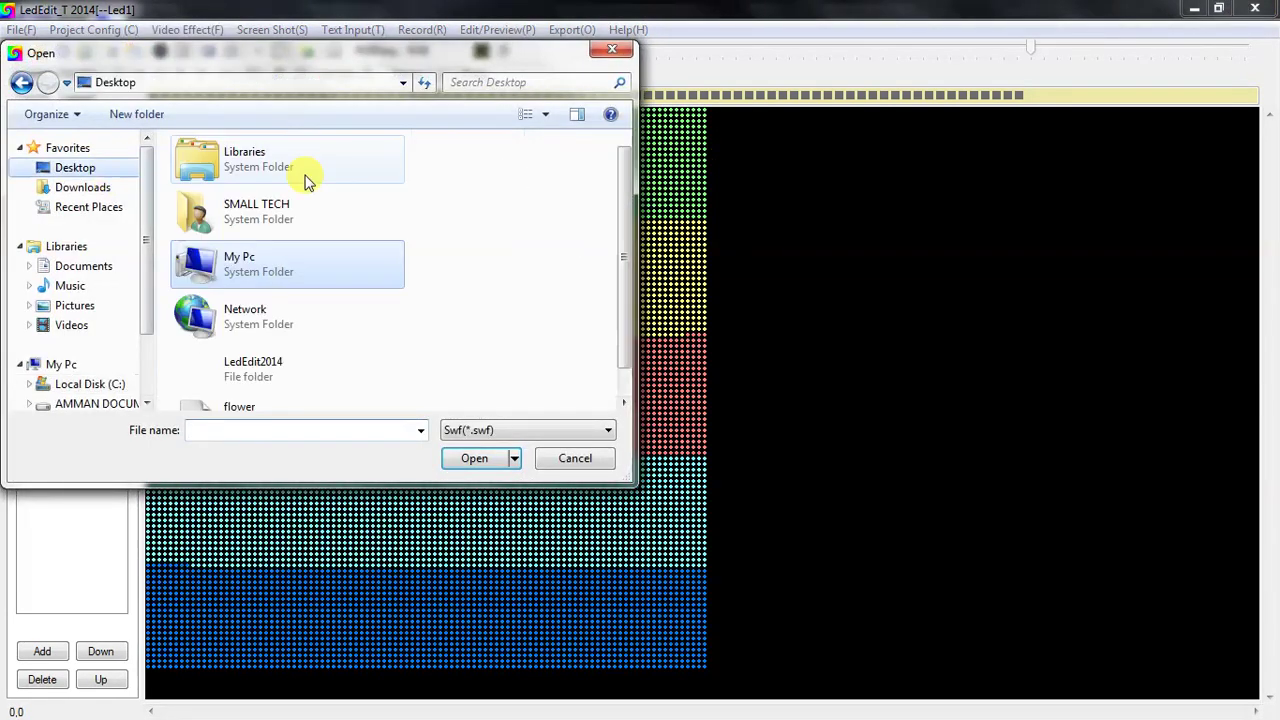
left_click_drag(624, 188, 624, 225)
left_click(238, 378)
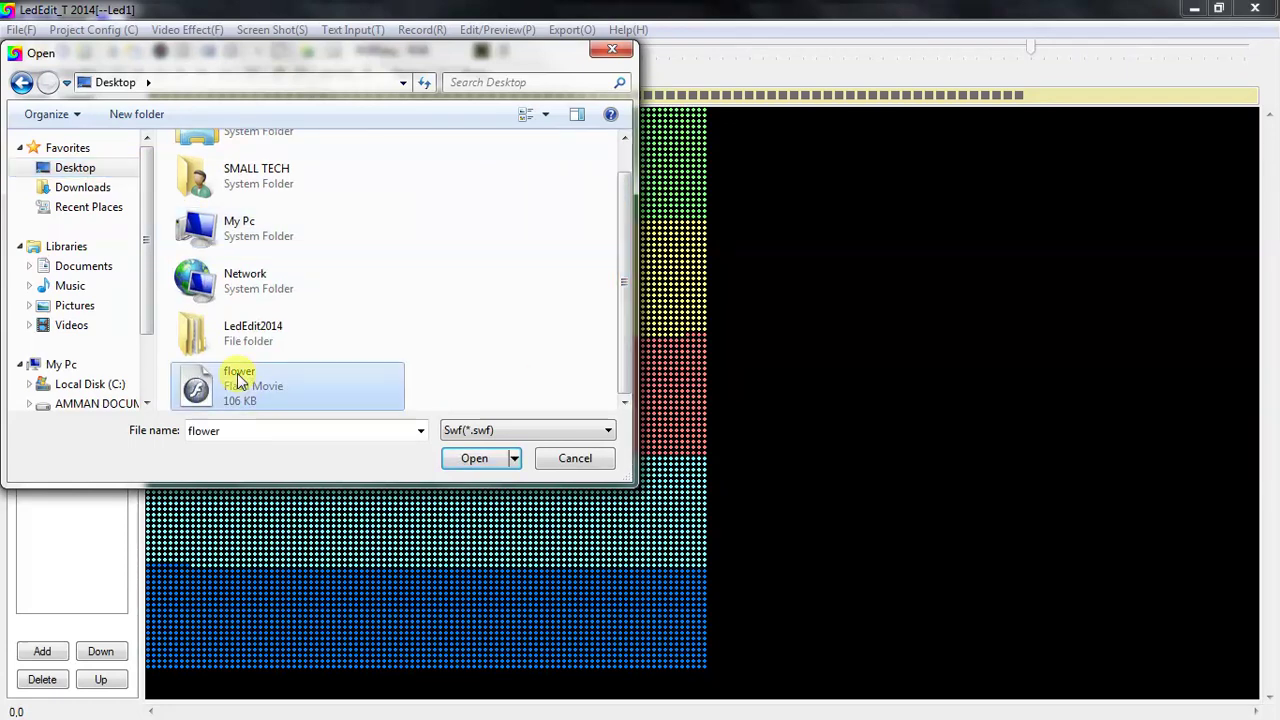
double_click(270, 388)
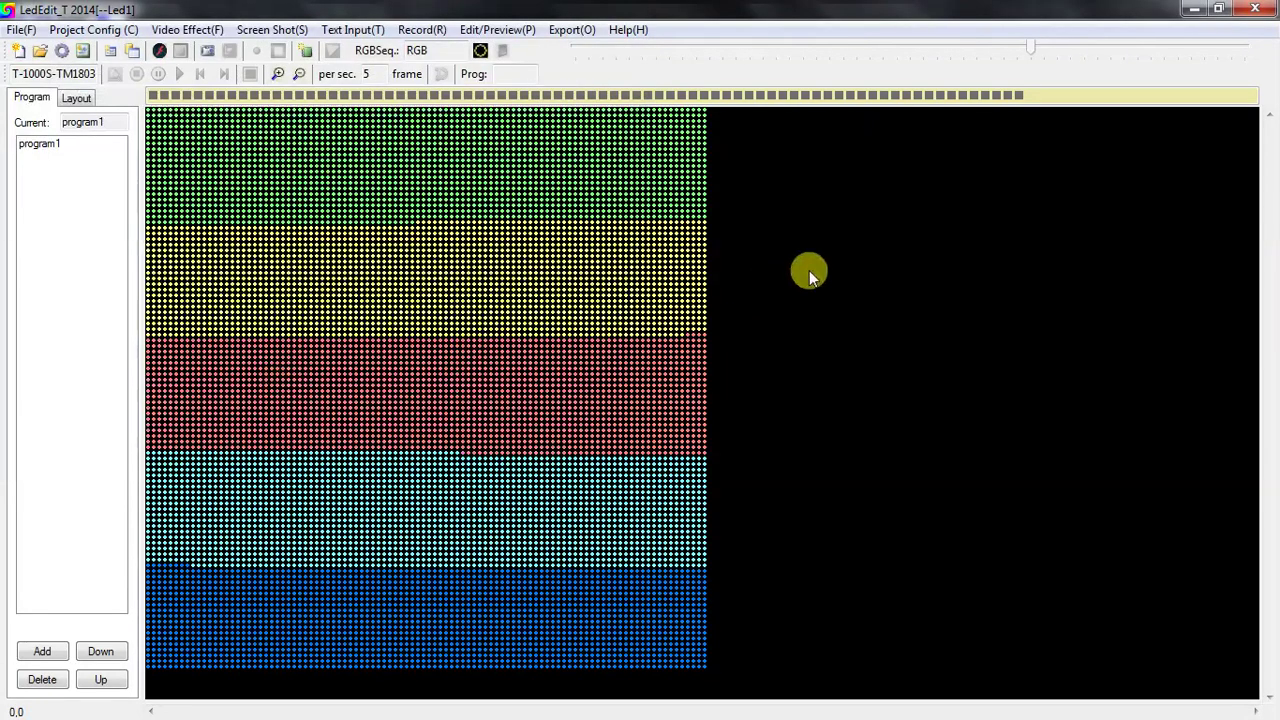